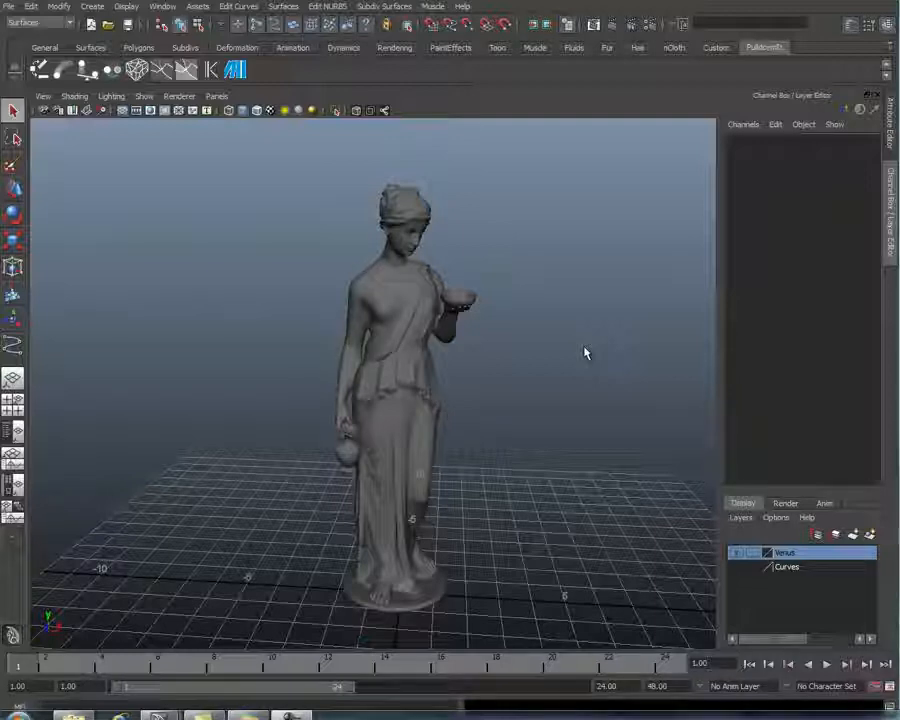
# Step: Draw a wavy CV curve across the ground grid, ending at the base of the statue
pyautogui.keyDown('alt'); pyautogui.moveTo(285, 537); pyautogui.dragTo(279, 525); pyautogui.keyUp('alt')
pyautogui.keyDown('alt'); pyautogui.moveTo(367, 556); pyautogui.dragTo(363, 545, button='middle'); pyautogui.keyUp('alt')
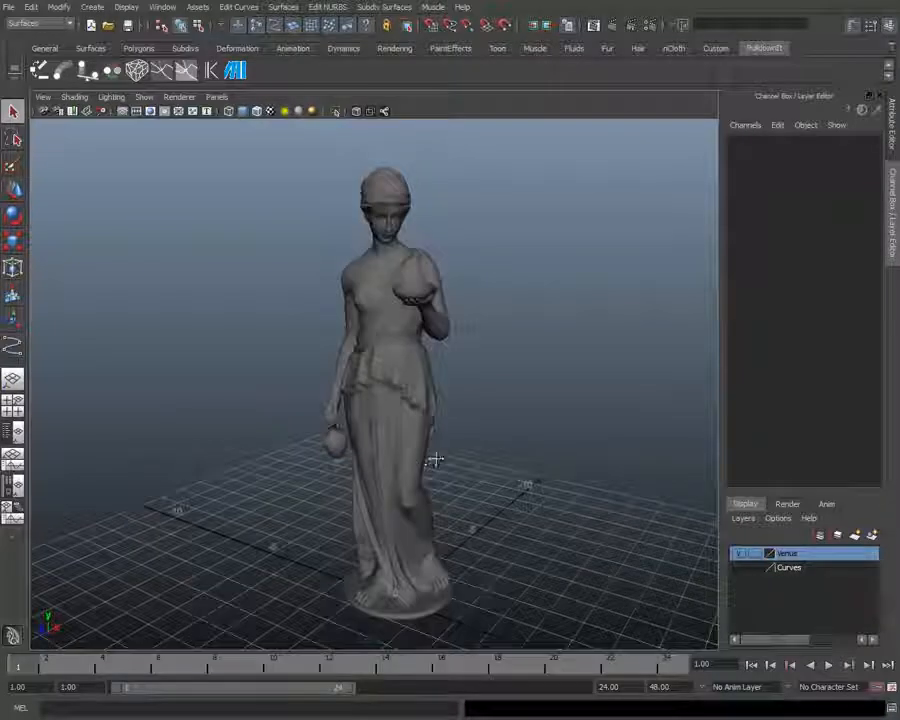
pyautogui.click(92, 7)
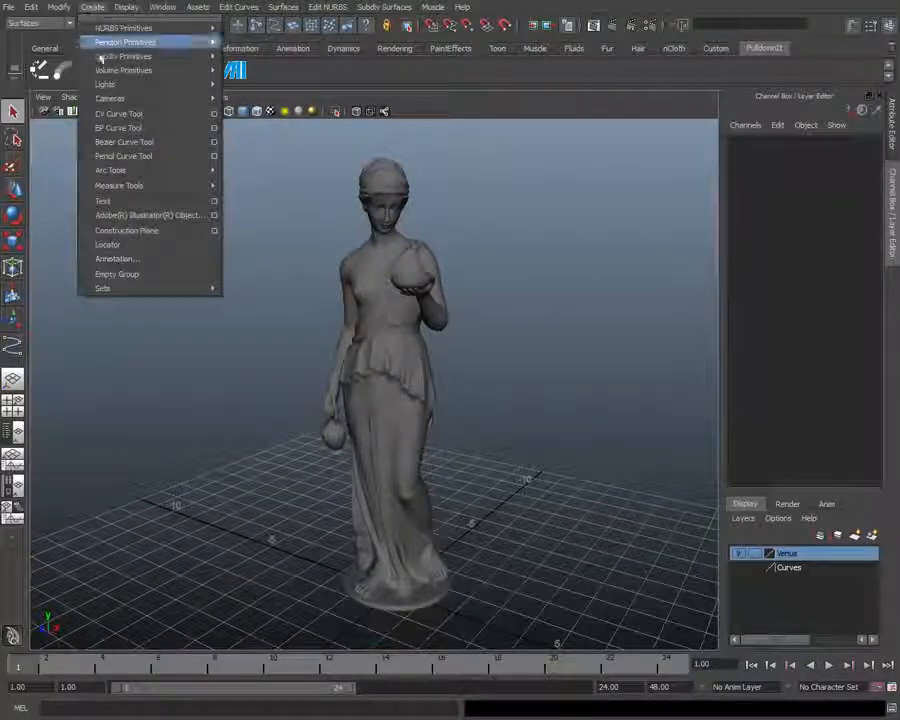
pyautogui.click(116, 119)
pyautogui.keyDown('alt'); pyautogui.moveTo(462, 464); pyautogui.dragTo(408, 432, button='right'); pyautogui.keyUp('alt')
pyautogui.keyDown('alt'); pyautogui.moveTo(408, 432); pyautogui.dragTo(412, 392, button='middle'); pyautogui.keyUp('alt')
pyautogui.keyDown('alt'); pyautogui.moveTo(412, 392); pyautogui.dragTo(398, 422); pyautogui.keyUp('alt')
pyautogui.moveTo(162, 497)
pyautogui.mouseDown()
pyautogui.moveTo(230, 478)
pyautogui.moveTo(312, 476)
pyautogui.moveTo(368, 449)
pyautogui.mouseUp()
pyautogui.press('Return')
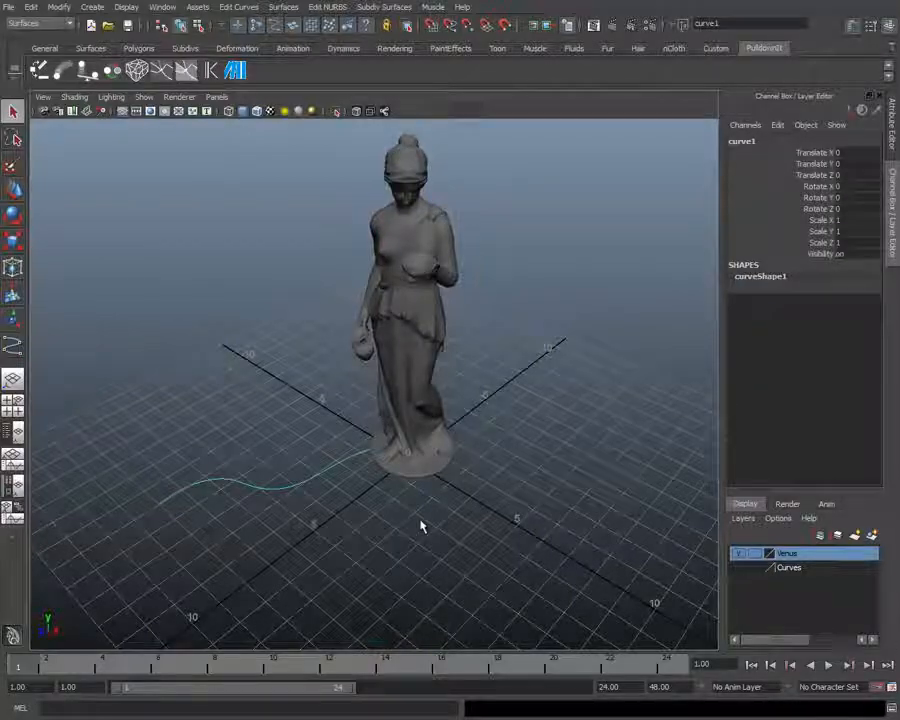
# Step: Select the Venus statue mesh and make it a live surface for drawing
pyautogui.keyDown('alt'); pyautogui.moveTo(422, 526); pyautogui.dragTo(225, 444); pyautogui.keyUp('alt')
pyautogui.keyDown('alt'); pyautogui.moveTo(225, 444); pyautogui.dragTo(540, 490, button='right'); pyautogui.keyUp('alt')
pyautogui.keyDown('alt'); pyautogui.moveTo(540, 490); pyautogui.dragTo(494, 467, button='middle'); pyautogui.keyUp('alt')
pyautogui.moveTo(494, 467)
pyautogui.keyDown('alt'); pyautogui.mouseDown()
pyautogui.moveTo(474, 489)
pyautogui.moveTo(486, 489)
pyautogui.mouseUp(); pyautogui.keyUp('alt')
pyautogui.click(411, 369)
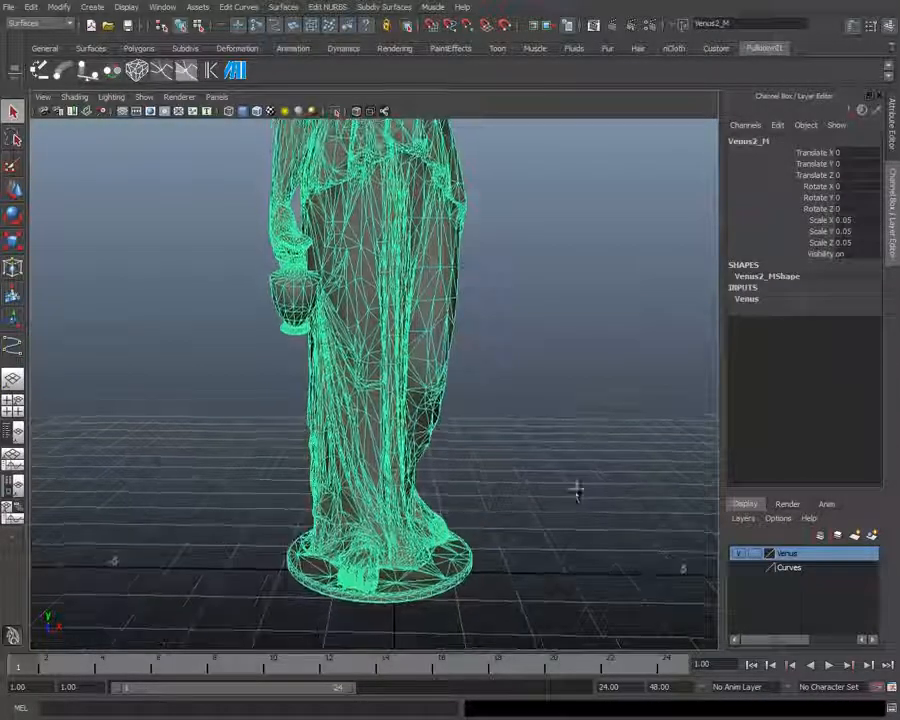
pyautogui.click(506, 27)
# Step: Start a new CV curve at the statue's base and run it up the side of the skirt toward the vase
pyautogui.keyDown('alt'); pyautogui.moveTo(502, 430); pyautogui.dragTo(406, 466); pyautogui.keyUp('alt')
pyautogui.keyDown('alt'); pyautogui.moveTo(493, 382); pyautogui.dragTo(484, 496, button='middle'); pyautogui.keyUp('alt')
pyautogui.keyDown('alt'); pyautogui.moveTo(450, 452); pyautogui.dragTo(501, 467); pyautogui.keyUp('alt')
pyautogui.keyDown('alt'); pyautogui.moveTo(506, 545); pyautogui.dragTo(504, 488, button='middle'); pyautogui.keyUp('alt')
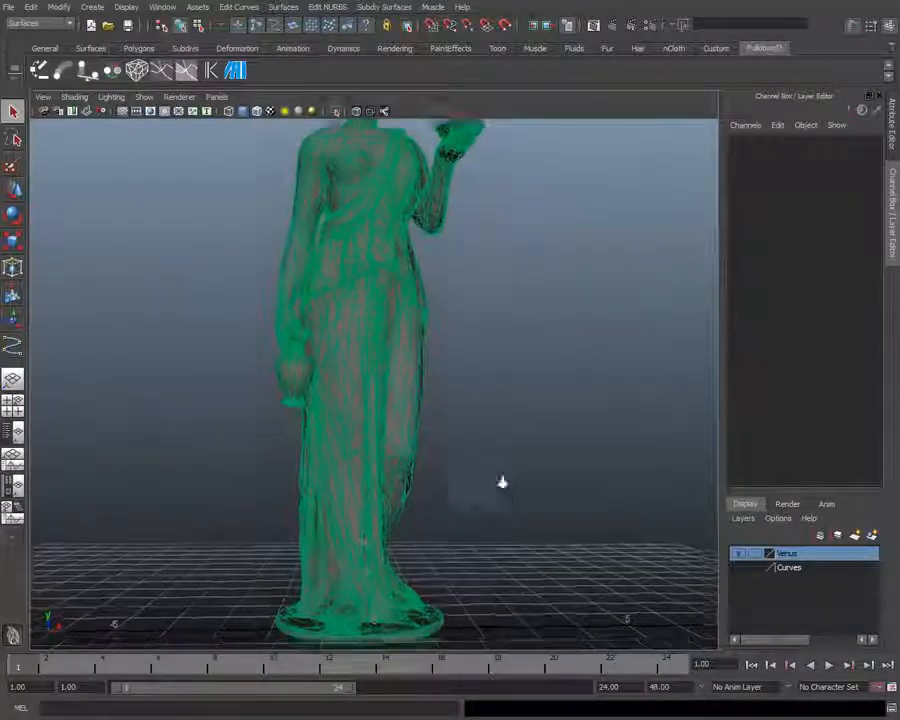
pyautogui.keyDown('alt'); pyautogui.moveTo(504, 488); pyautogui.dragTo(448, 478, button='right'); pyautogui.keyUp('alt')
pyautogui.click(14, 346)
pyautogui.keyDown('alt'); pyautogui.moveTo(405, 529); pyautogui.dragTo(430, 561); pyautogui.keyUp('alt')
pyautogui.keyDown('alt'); pyautogui.moveTo(430, 561); pyautogui.dragTo(480, 552, button='right'); pyautogui.keyUp('alt')
pyautogui.keyDown('alt'); pyautogui.moveTo(480, 552); pyautogui.dragTo(480, 443, button='middle'); pyautogui.keyUp('alt')
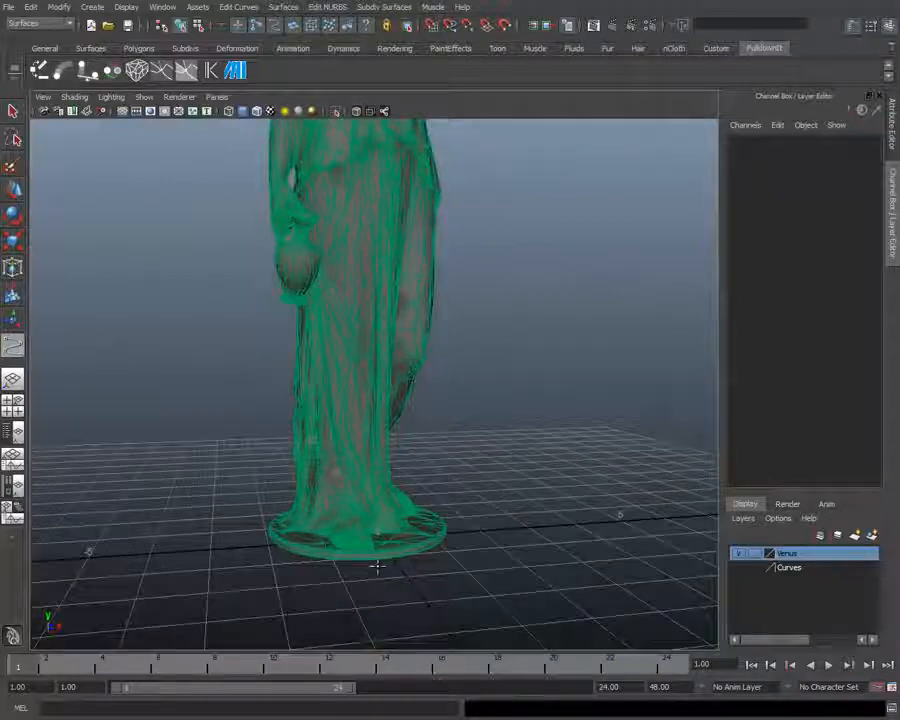
pyautogui.click(304, 545)
pyautogui.moveTo(313, 538); pyautogui.dragTo(332, 465)
pyautogui.moveTo(345, 421)
pyautogui.mouseDown()
pyautogui.moveTo(319, 349)
pyautogui.moveTo(327, 286)
pyautogui.mouseUp()
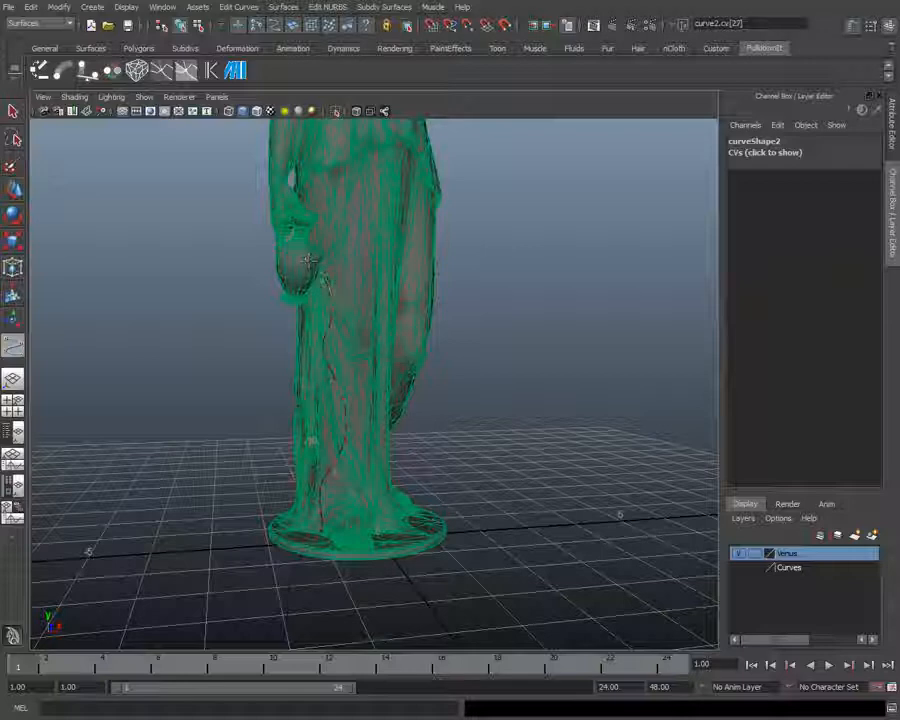
# Step: Continue the curve from the skirt across the hanging vase and the hand holding it
pyautogui.keyDown('alt'); pyautogui.moveTo(306, 261); pyautogui.dragTo(349, 432, button='middle'); pyautogui.keyUp('alt')
pyautogui.moveTo(349, 432)
pyautogui.keyDown('alt'); pyautogui.mouseDown()
pyautogui.moveTo(330, 436)
pyautogui.moveTo(302, 381)
pyautogui.moveTo(320, 281)
pyautogui.mouseUp(); pyautogui.keyUp('alt')
pyautogui.click(301, 410)
pyautogui.click(366, 263)
# Step: Extend the curve up the forearm and past the elbow of the vase-holding arm
pyautogui.keyDown('alt'); pyautogui.moveTo(385, 420); pyautogui.dragTo(170, 425); pyautogui.keyUp('alt')
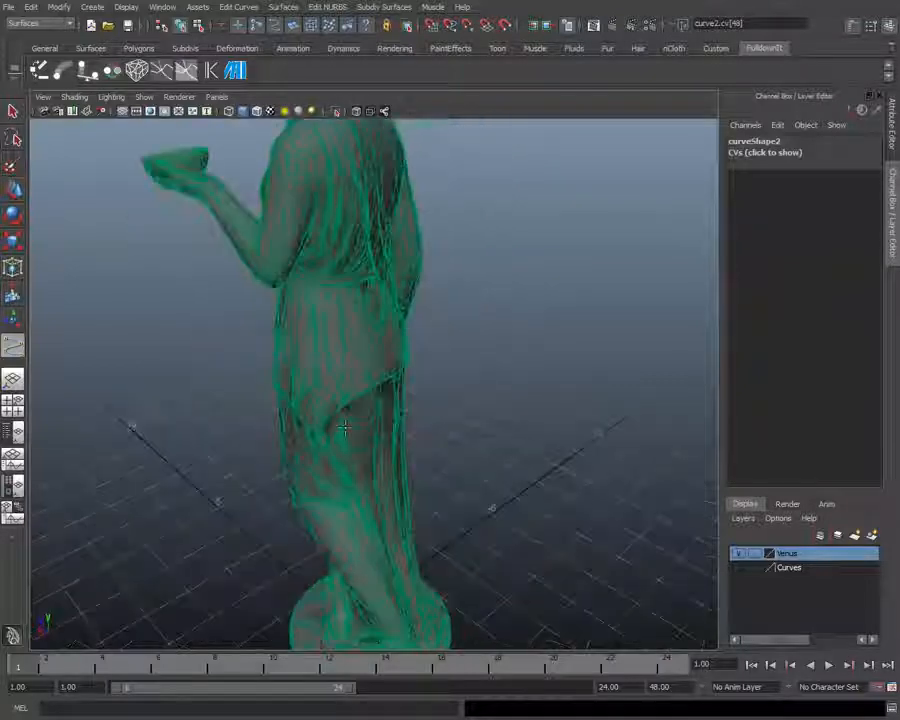
pyautogui.keyDown('alt'); pyautogui.moveTo(420, 425); pyautogui.dragTo(610, 425, button='right'); pyautogui.keyUp('alt')
pyautogui.keyDown('alt'); pyautogui.moveTo(629, 442); pyautogui.dragTo(579, 640, button='middle'); pyautogui.keyUp('alt')
pyautogui.keyDown('alt'); pyautogui.moveTo(420, 420); pyautogui.dragTo(365, 430); pyautogui.keyUp('alt')
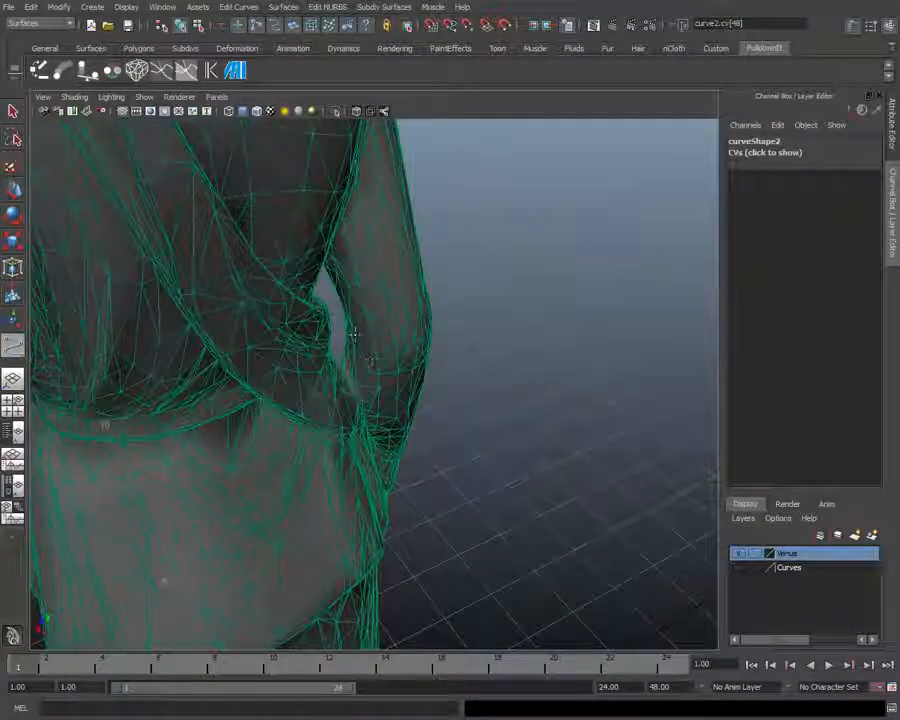
pyautogui.click(355, 289)
pyautogui.click(388, 214)
pyautogui.click(396, 188)
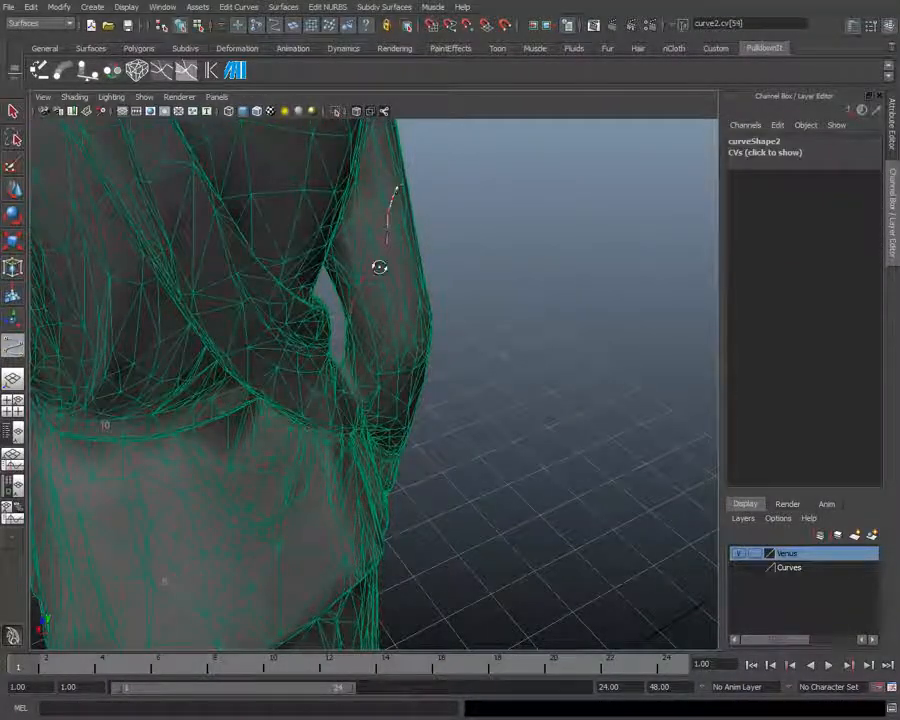
# Step: Extend the curve further up the statue's upper arm
pyautogui.keyDown('alt'); pyautogui.moveTo(380, 265); pyautogui.dragTo(547, 448); pyautogui.keyUp('alt')
pyautogui.keyDown('alt'); pyautogui.moveTo(447, 385); pyautogui.dragTo(445, 570, button='middle'); pyautogui.keyUp('alt')
pyautogui.click(283, 253)
pyautogui.click(321, 216)
pyautogui.click(343, 189)
pyautogui.click(366, 157)
# Step: Carry the curve over the shoulder and along the collarbone to the neck
pyautogui.keyDown('alt'); pyautogui.moveTo(494, 225); pyautogui.dragTo(563, 561, button='middle'); pyautogui.keyUp('alt')
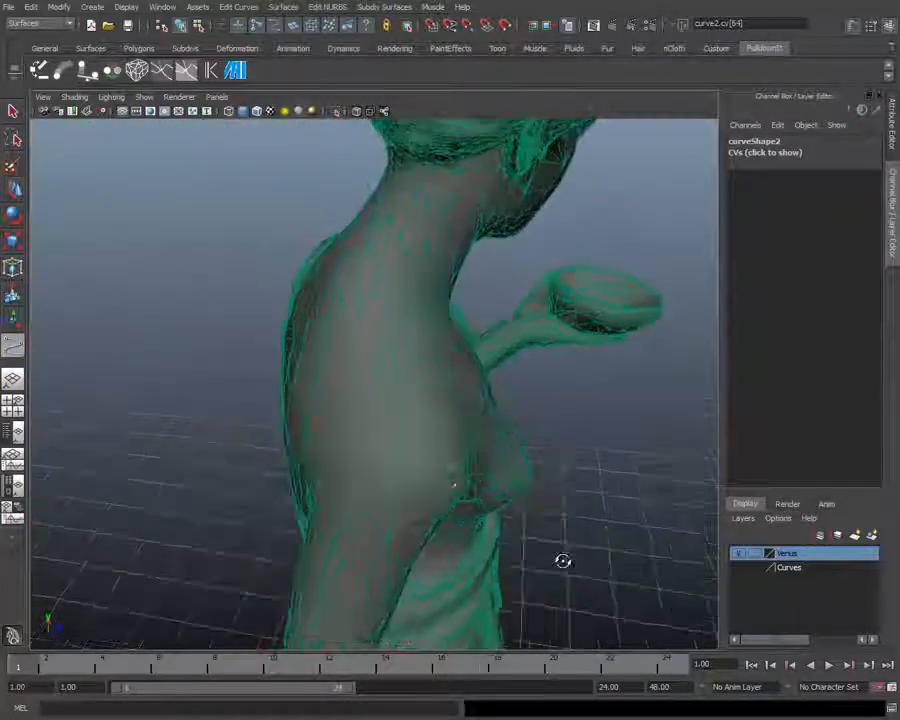
pyautogui.keyDown('alt'); pyautogui.moveTo(563, 561); pyautogui.dragTo(432, 532); pyautogui.keyUp('alt')
pyautogui.click(160, 381)
pyautogui.click(169, 371)
pyautogui.click(182, 362)
pyautogui.click(197, 353)
pyautogui.click(218, 342)
pyautogui.click(237, 332)
pyautogui.click(262, 322)
pyautogui.click(325, 234)
pyautogui.click(327, 218)
pyautogui.click(330, 201)
pyautogui.click(334, 190)
pyautogui.click(339, 177)
pyautogui.click(345, 166)
# Step: Continue the curve from the neck up the side of the statue's face
pyautogui.keyDown('alt'); pyautogui.moveTo(566, 277); pyautogui.dragTo(647, 530, button='middle'); pyautogui.keyUp('alt')
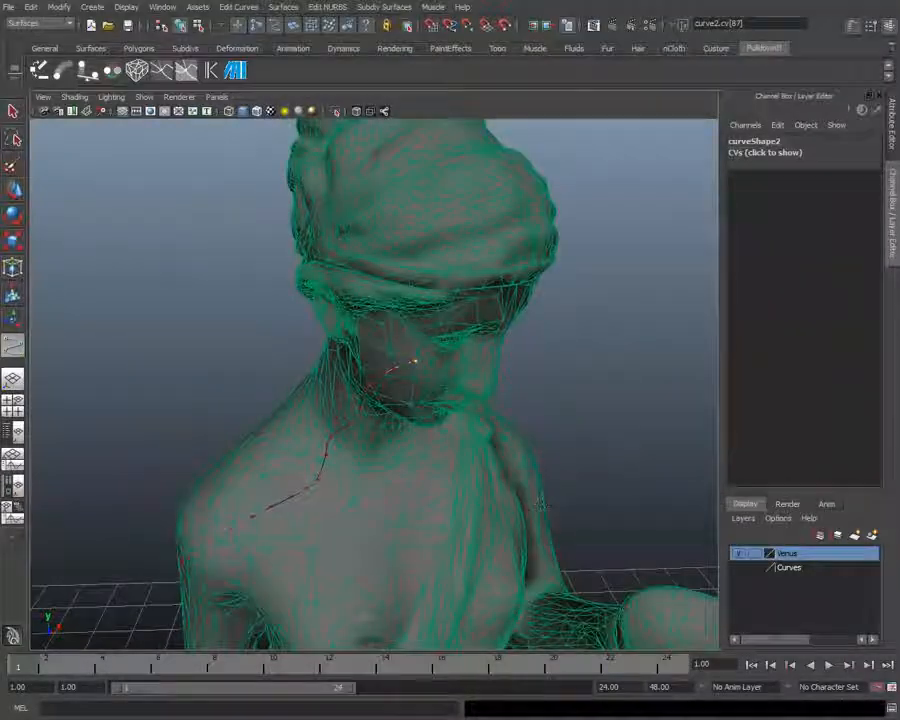
pyautogui.keyDown('alt'); pyautogui.moveTo(516, 390); pyautogui.dragTo(510, 491, button='middle'); pyautogui.keyUp('alt')
pyautogui.click(416, 470)
pyautogui.click(420, 452)
pyautogui.click(422, 436)
pyautogui.click(416, 412)
pyautogui.click(420, 396)
pyautogui.click(439, 372)
pyautogui.click(442, 366)
pyautogui.click(446, 360)
pyautogui.click(450, 353)
pyautogui.click(454, 341)
pyautogui.click(458, 330)
pyautogui.click(454, 324)
pyautogui.click(450, 318)
pyautogui.click(452, 326)
# Step: Run the curve over the head covering to the top of the head and complete it
pyautogui.click(402, 249)
pyautogui.click(392, 241)
pyautogui.click(364, 238)
pyautogui.click(354, 234)
pyautogui.click(342, 228)
pyautogui.click(336, 218)
pyautogui.click(332, 210)
pyautogui.click(328, 206)
pyautogui.click(322, 204)
pyautogui.click(316, 205)
pyautogui.press('Return')
# Step: Select the ground curve together with the statue curve and examine how they run around the base and skirt
pyautogui.keyDown('alt'); pyautogui.moveTo(352, 206); pyautogui.dragTo(486, 571); pyautogui.keyUp('alt')
pyautogui.keyDown('shift'); pyautogui.click(350, 530); pyautogui.keyUp('shift')
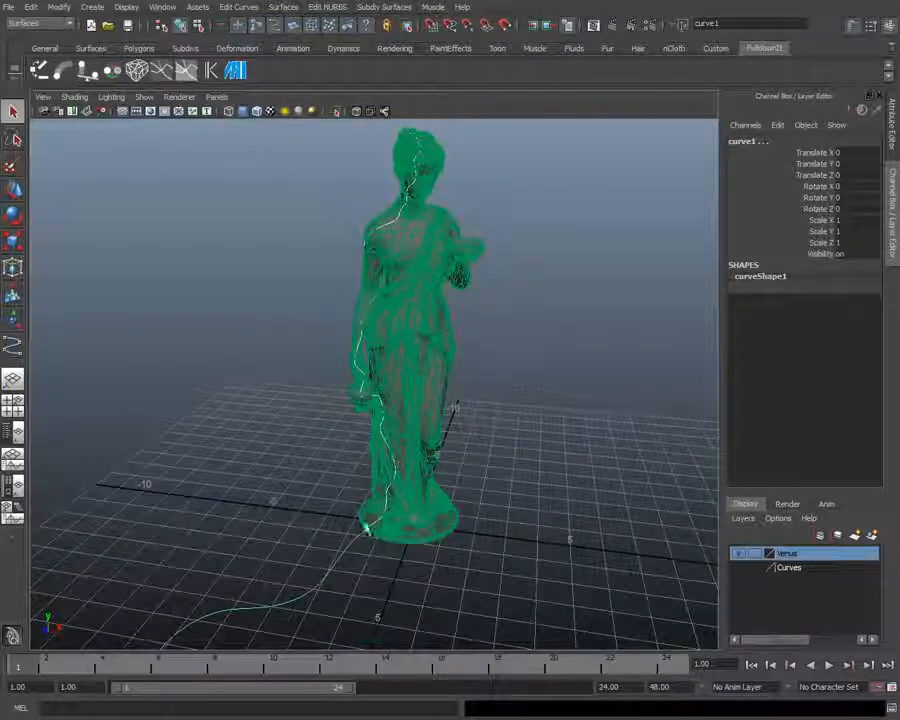
pyautogui.keyDown('alt'); pyautogui.moveTo(367, 529); pyautogui.dragTo(755, 530, button='right'); pyautogui.keyUp('alt')
pyautogui.keyDown('alt'); pyautogui.moveTo(583, 512); pyautogui.dragTo(500, 352, button='middle'); pyautogui.keyUp('alt')
pyautogui.keyDown('alt'); pyautogui.moveTo(500, 352); pyautogui.dragTo(500, 414, button='right'); pyautogui.keyUp('alt')
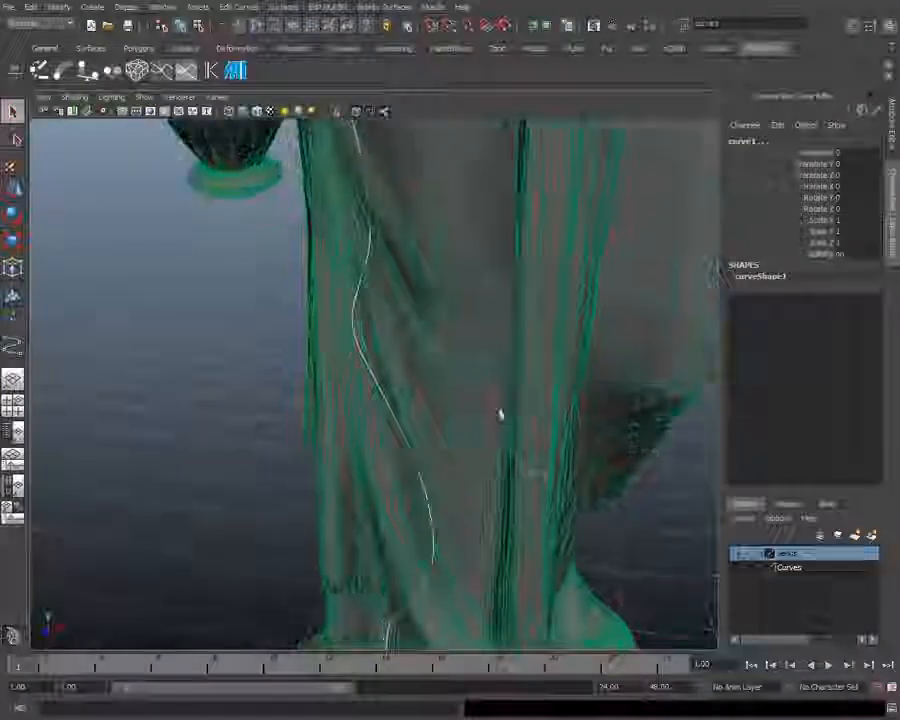
# Step: Start a second CV curve on the statue, rising from the lower front of the skirt
pyautogui.press('Delete')
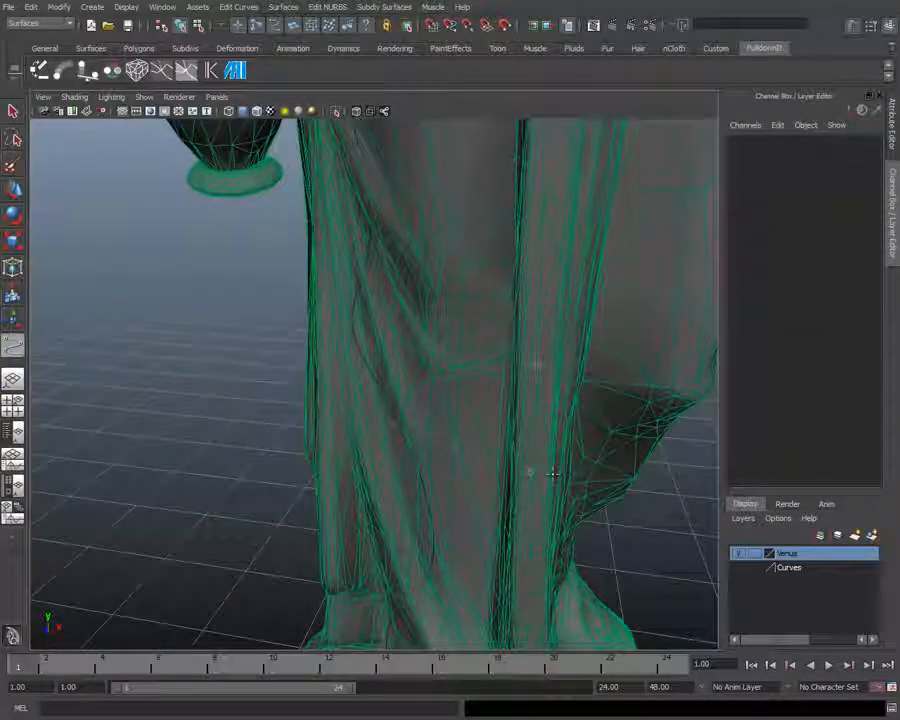
pyautogui.click(397, 420)
pyautogui.click(402, 399)
pyautogui.click(469, 315)
pyautogui.click(463, 240)
pyautogui.click(462, 197)
pyautogui.click(470, 186)
pyautogui.click(484, 165)
# Step: Continue the second curve up the front of the skirt over the thigh
pyautogui.keyDown('alt'); pyautogui.moveTo(585, 287); pyautogui.dragTo(595, 593, button='middle'); pyautogui.keyUp('alt')
pyautogui.click(537, 620)
pyautogui.click(537, 565)
pyautogui.click(543, 541)
pyautogui.click(542, 513)
pyautogui.click(536, 470)
pyautogui.click(515, 408)
pyautogui.click(497, 350)
pyautogui.click(488, 306)
pyautogui.click(490, 280)
pyautogui.click(500, 255)
pyautogui.click(518, 226)
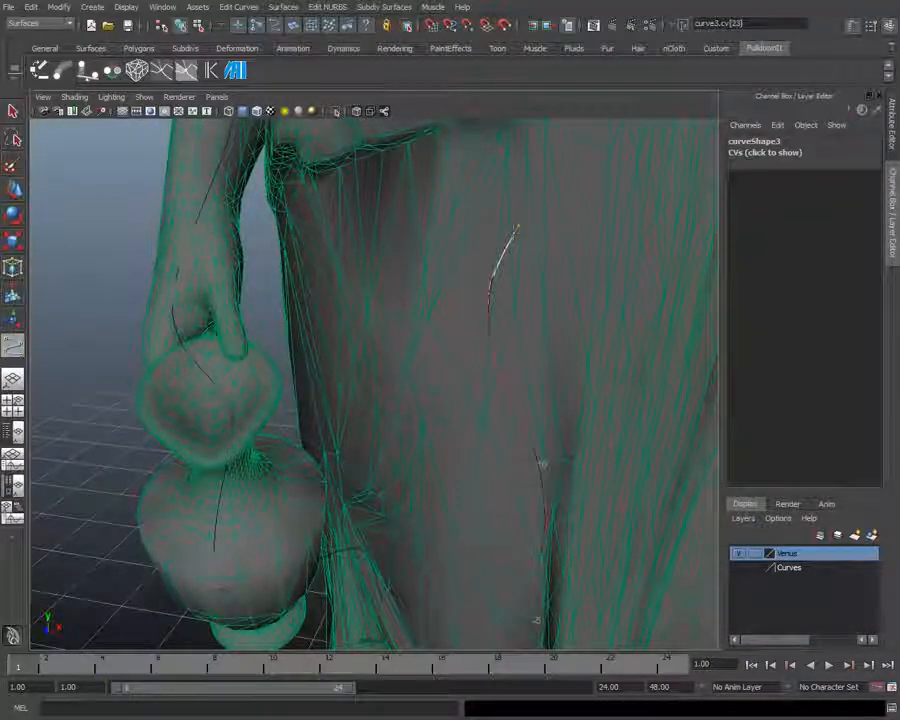
# Step: Extend the second curve over the waist and up the torso to the chest
pyautogui.keyDown('alt'); pyautogui.moveTo(621, 276); pyautogui.dragTo(585, 570, button='middle'); pyautogui.keyUp('alt')
pyautogui.keyDown('alt'); pyautogui.moveTo(565, 568); pyautogui.dragTo(396, 561, button='right'); pyautogui.keyUp('alt')
pyautogui.click(414, 549)
pyautogui.click(442, 505)
pyautogui.click(456, 458)
pyautogui.click(455, 414)
pyautogui.click(453, 389)
pyautogui.click(455, 365)
pyautogui.click(466, 341)
pyautogui.click(478, 323)
pyautogui.click(491, 308)
pyautogui.click(506, 292)
pyautogui.click(530, 269)
pyautogui.click(529, 204)
pyautogui.click(535, 182)
pyautogui.click(540, 162)
# Step: Extend the second curve from the chest along the draped cloth to the shoulder near the neck
pyautogui.keyDown('alt'); pyautogui.moveTo(540, 162); pyautogui.dragTo(479, 556, button='middle'); pyautogui.keyUp('alt')
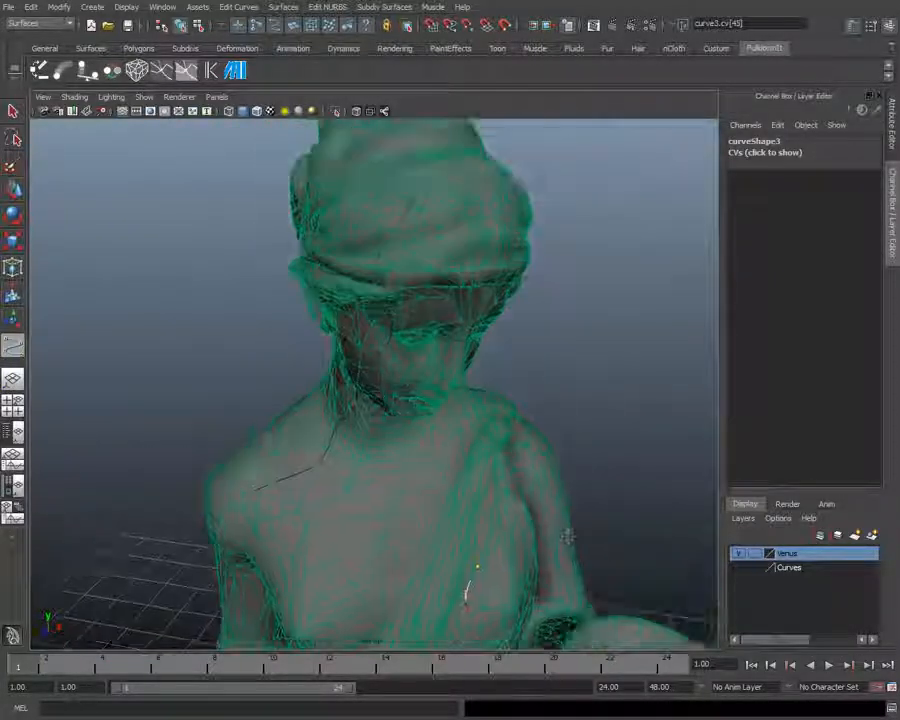
pyautogui.click(488, 546)
pyautogui.click(500, 526)
pyautogui.click(501, 506)
pyautogui.click(499, 484)
pyautogui.click(495, 462)
pyautogui.click(492, 438)
pyautogui.click(480, 418)
pyautogui.click(462, 401)
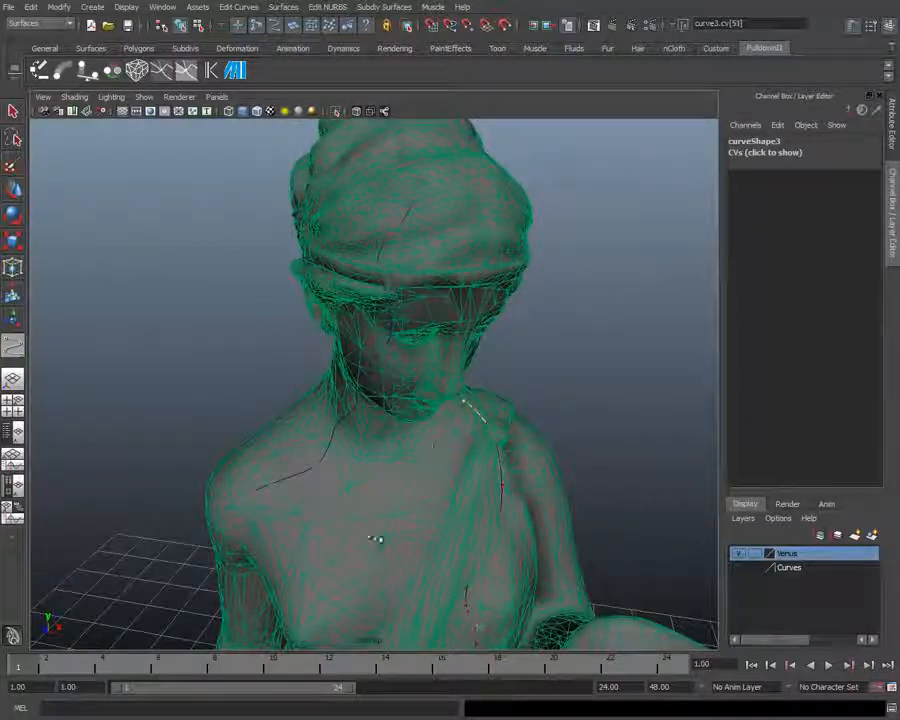
# Step: Take the second curve up the neck and side of the face to the top of the head and complete it
pyautogui.keyDown('alt'); pyautogui.moveTo(432, 452); pyautogui.dragTo(283, 442); pyautogui.keyUp('alt')
pyautogui.moveTo(283, 442)
pyautogui.keyDown('alt'); pyautogui.mouseDown(button='middle')
pyautogui.moveTo(413, 518)
pyautogui.moveTo(391, 543)
pyautogui.mouseUp(button='middle'); pyautogui.keyUp('alt')
pyautogui.click(275, 436)
pyautogui.click(229, 411)
pyautogui.click(200, 398)
pyautogui.click(197, 380)
pyautogui.click(196, 360)
pyautogui.click(196, 340)
pyautogui.click(186, 325)
pyautogui.click(172, 308)
pyautogui.click(168, 288)
pyautogui.click(170, 268)
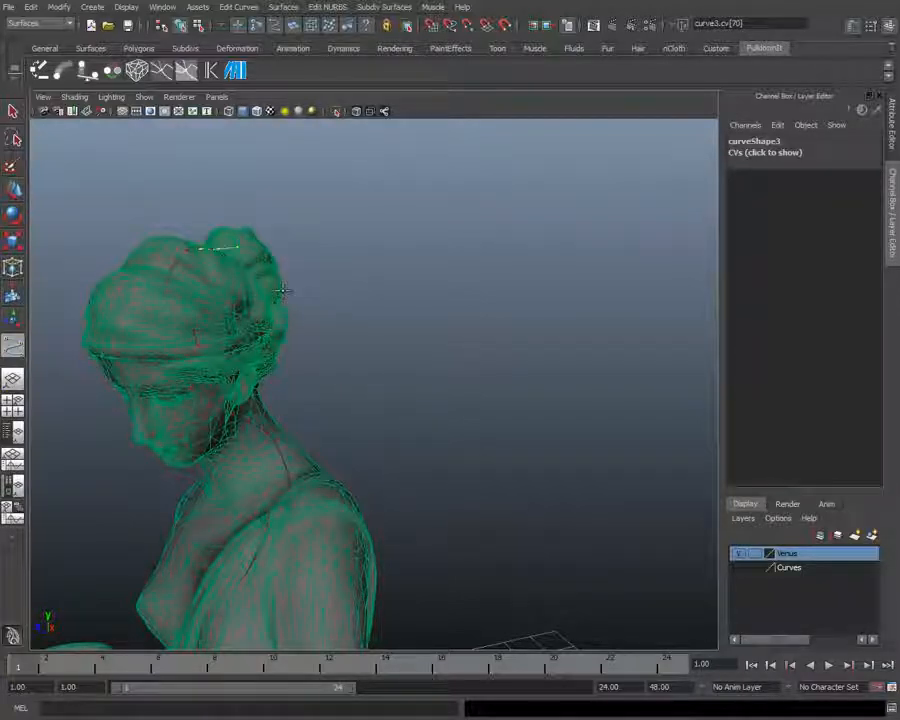
pyautogui.press('Return')
# Step: Add the first statue curve and the ground curve to the selection so all three curves are selected
pyautogui.keyDown('alt'); pyautogui.moveTo(281, 305); pyautogui.dragTo(241, 454); pyautogui.keyUp('alt')
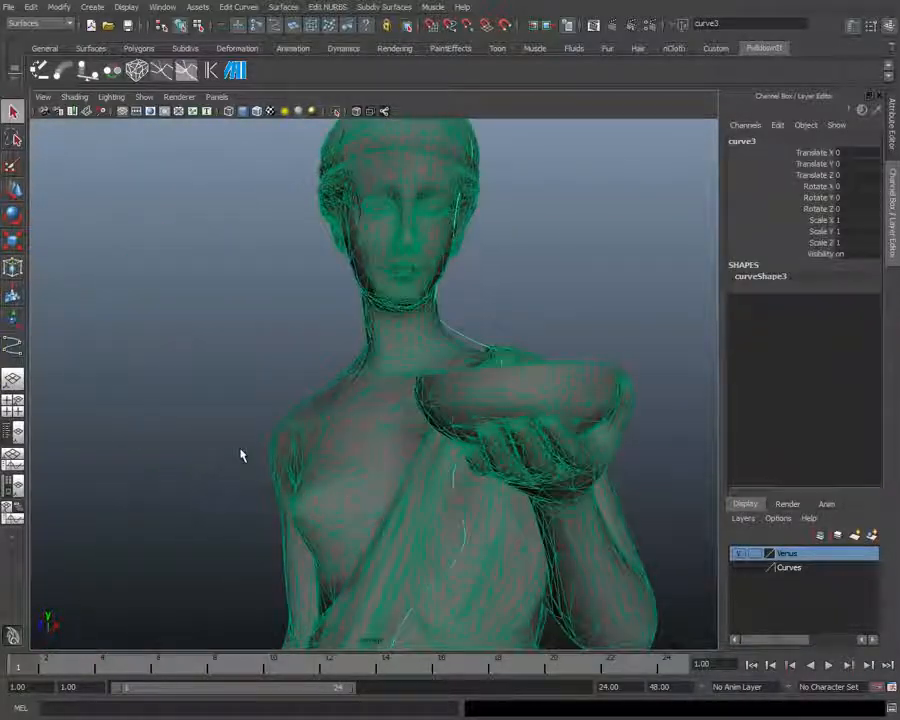
pyautogui.keyDown('alt'); pyautogui.moveTo(241, 454); pyautogui.dragTo(253, 527, button='right'); pyautogui.keyUp('alt')
pyautogui.keyDown('alt'); pyautogui.moveTo(572, 600); pyautogui.dragTo(570, 541, button='middle'); pyautogui.keyUp('alt')
pyautogui.keyDown('alt'); pyautogui.moveTo(569, 541); pyautogui.dragTo(474, 546); pyautogui.keyUp('alt')
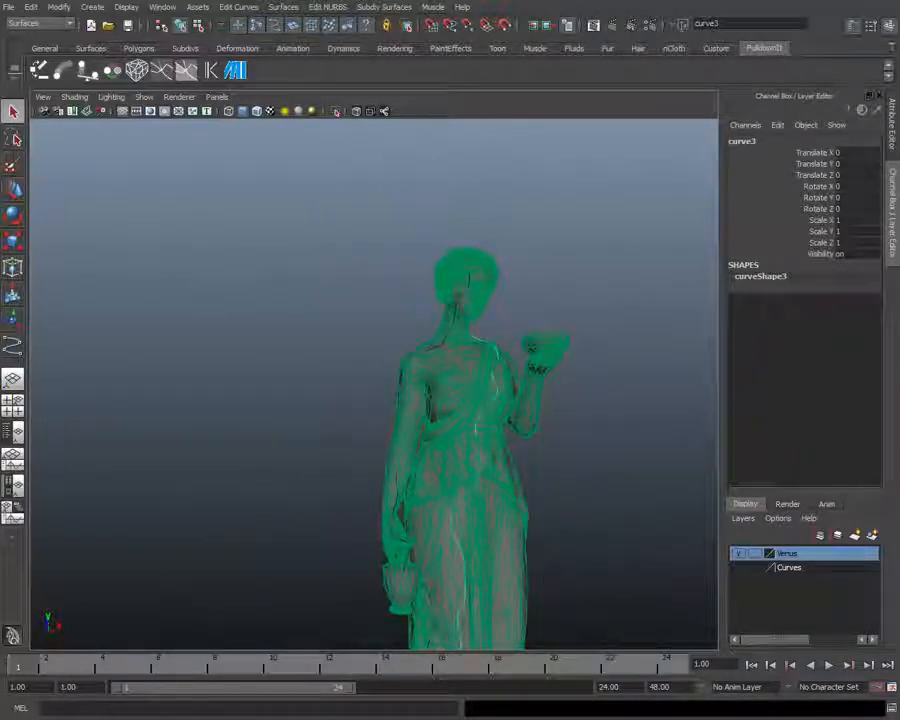
pyautogui.keyDown('shift'); pyautogui.click(402, 548); pyautogui.keyUp('shift')
pyautogui.keyDown('alt'); pyautogui.moveTo(416, 553); pyautogui.dragTo(356, 390, button='middle'); pyautogui.keyUp('alt')
pyautogui.keyDown('alt'); pyautogui.moveTo(356, 390); pyautogui.dragTo(262, 454, button='right'); pyautogui.keyUp('alt')
pyautogui.keyDown('alt'); pyautogui.moveTo(262, 454); pyautogui.dragTo(314, 549); pyautogui.keyUp('alt')
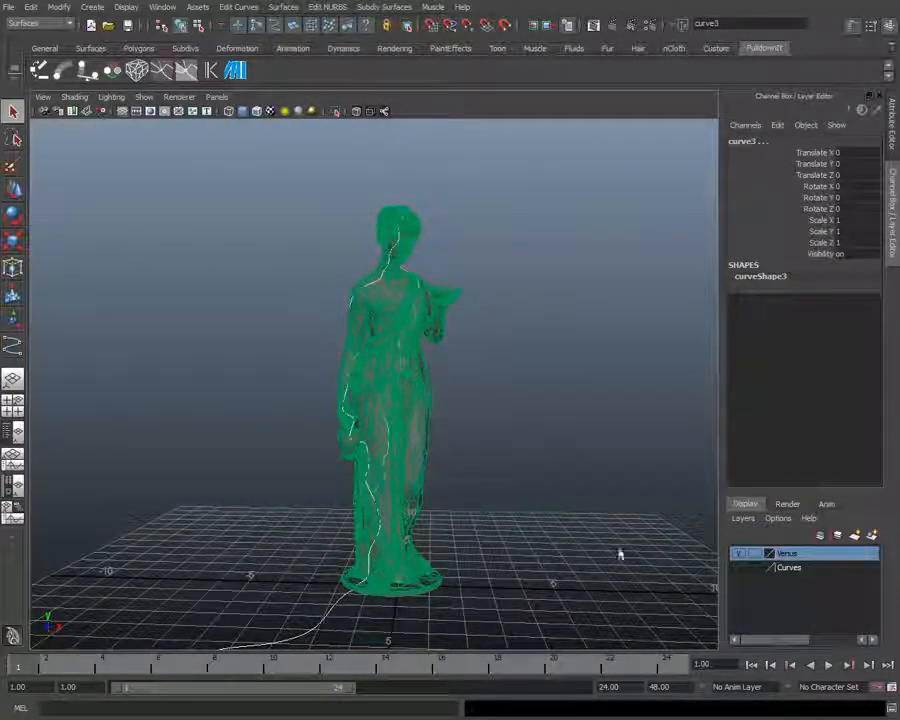
pyautogui.keyDown('alt'); pyautogui.moveTo(398, 571); pyautogui.dragTo(372, 571); pyautogui.keyUp('alt')
pyautogui.keyDown('alt'); pyautogui.moveTo(373, 572); pyautogui.dragTo(386, 513, button='middle'); pyautogui.keyUp('alt')
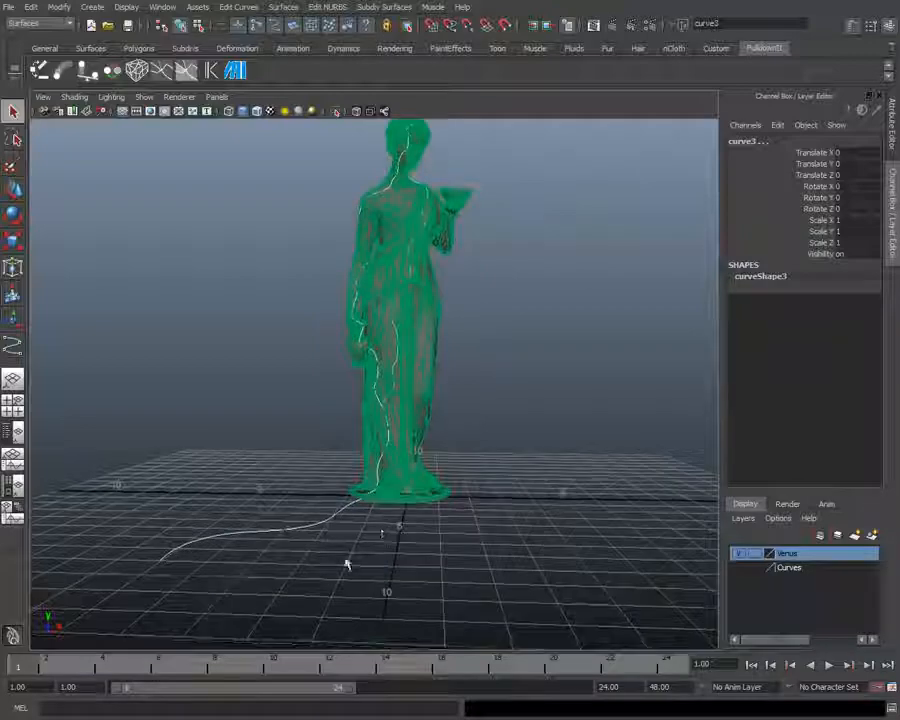
# Step: Attach the selected ground curve and statue curve into one curve using the Blend method with a 0.5 blend bias
pyautogui.keyDown('alt'); pyautogui.moveTo(348, 565); pyautogui.dragTo(514, 550, button='right'); pyautogui.keyUp('alt')
pyautogui.keyDown('alt'); pyautogui.moveTo(532, 398); pyautogui.dragTo(346, 522); pyautogui.keyUp('alt')
pyautogui.hotkey('ctrl', 'z')
pyautogui.keyDown('alt'); pyautogui.moveTo(408, 453); pyautogui.dragTo(437, 478); pyautogui.keyUp('alt')
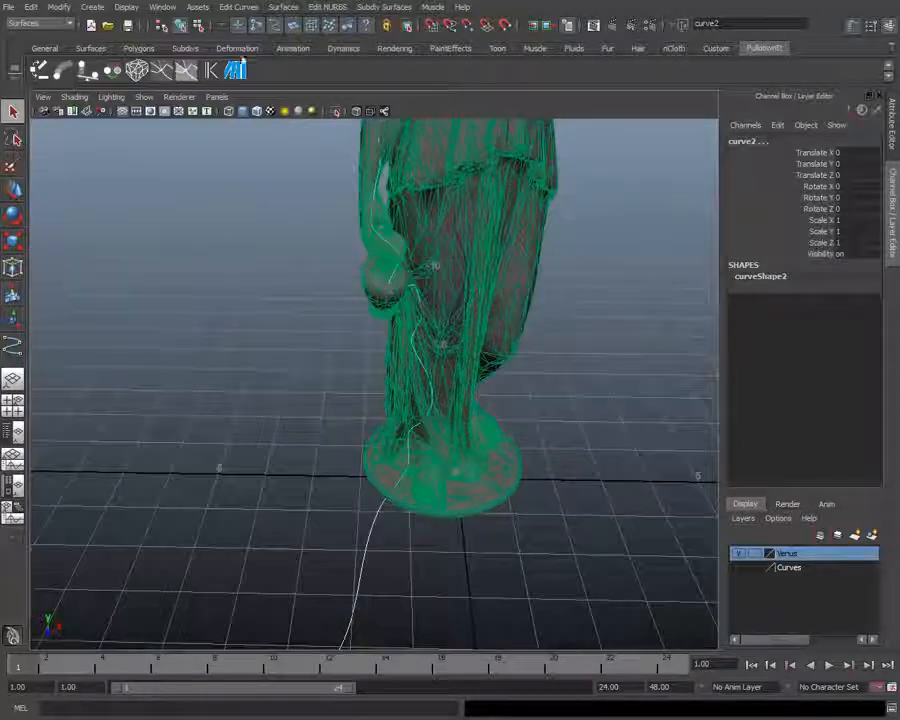
pyautogui.click(228, 8)
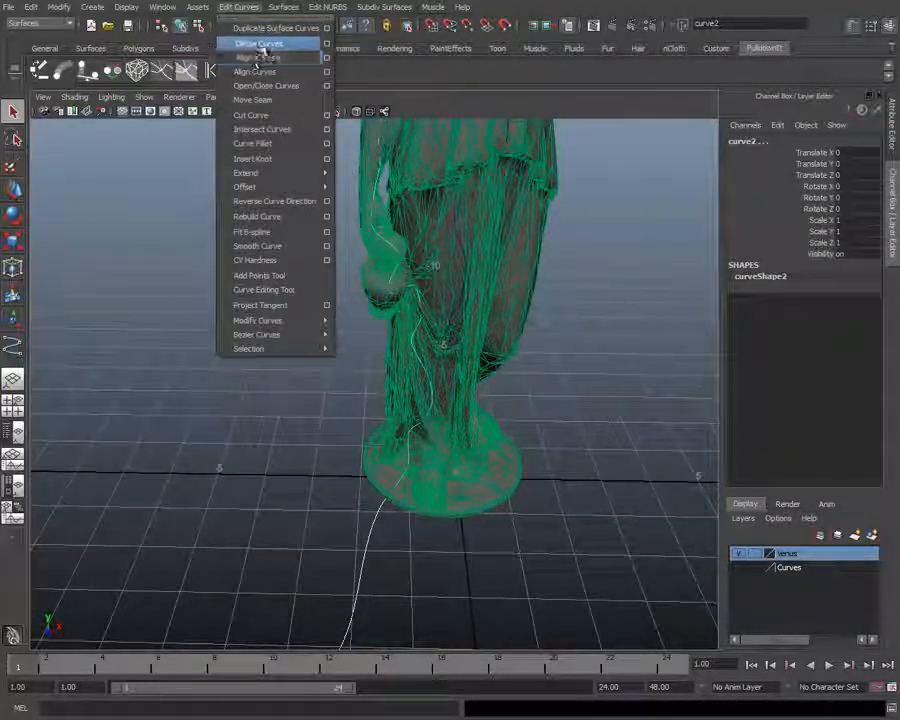
pyautogui.click(327, 44)
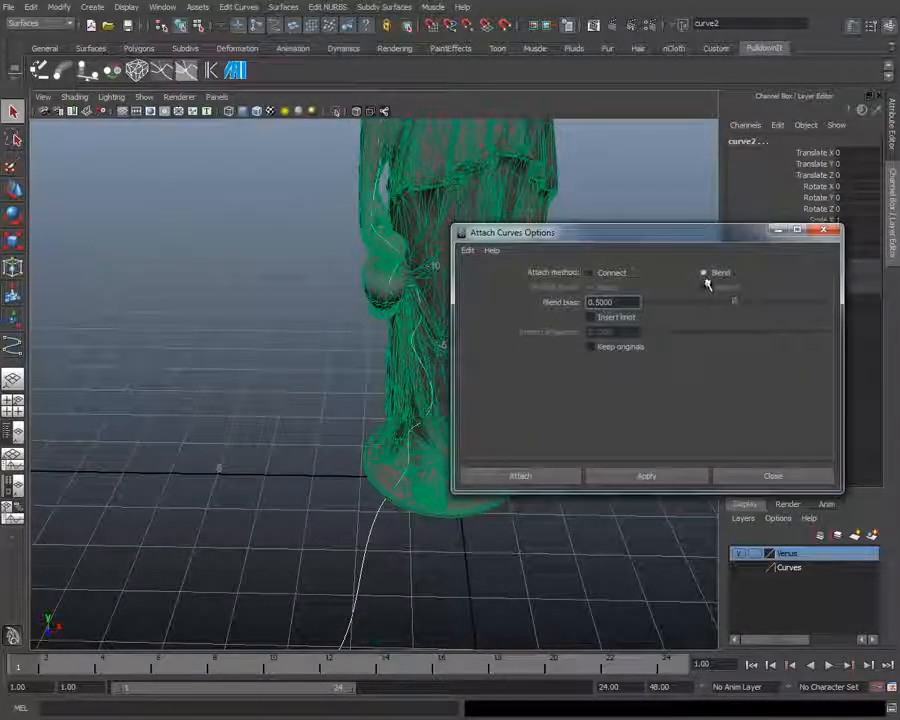
pyautogui.click(538, 476)
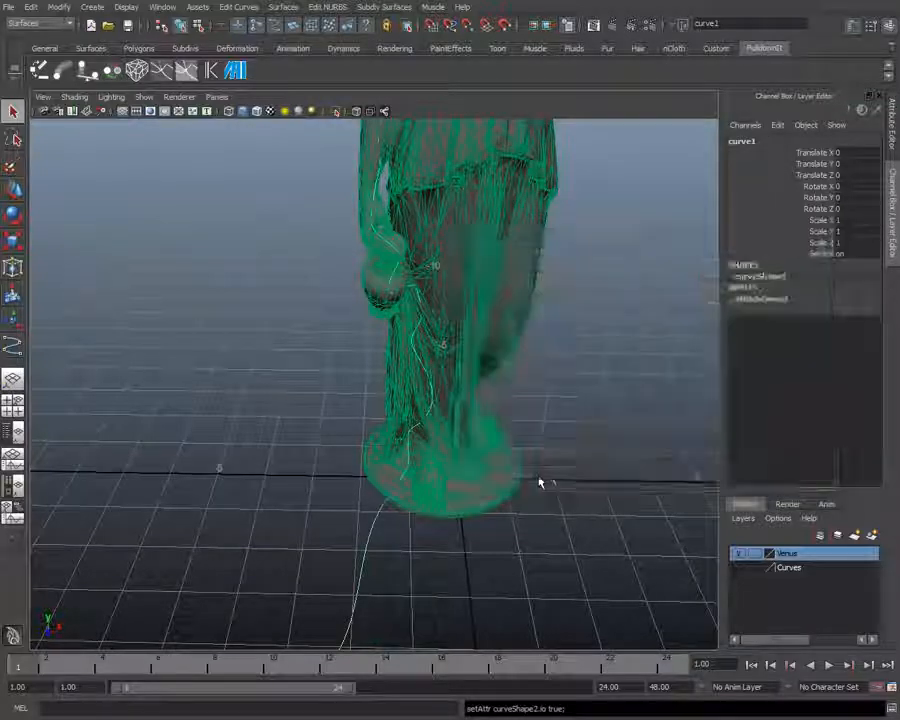
# Step: Show the scene in wireframe and inspect the attached curve from the ground up to the statue's head
pyautogui.keyDown('alt'); pyautogui.moveTo(390, 470); pyautogui.dragTo(194, 250); pyautogui.keyUp('alt')
pyautogui.click(75, 98)
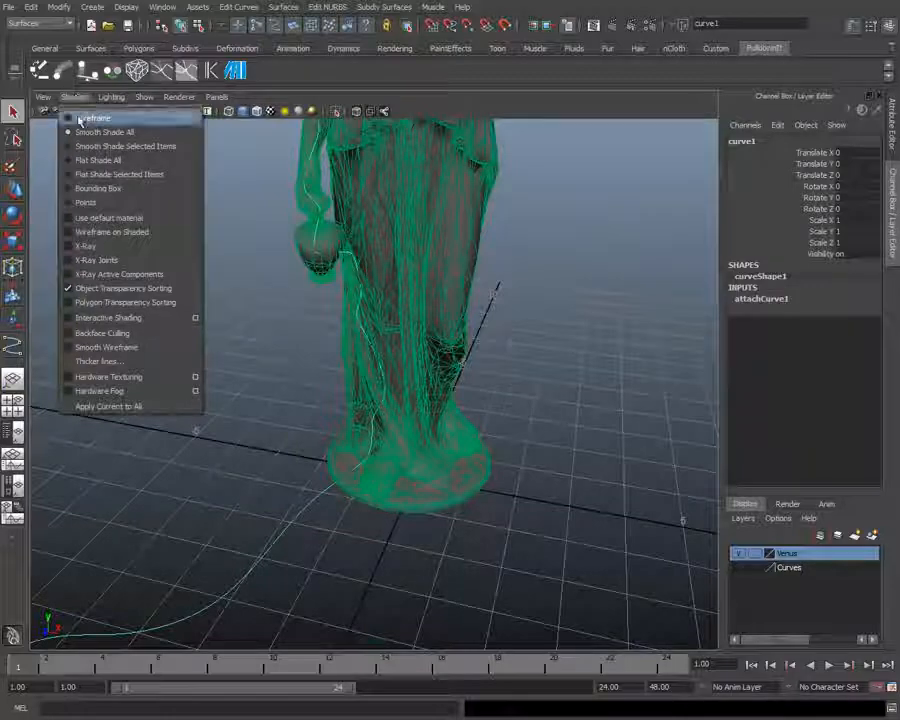
pyautogui.click(80, 118)
pyautogui.keyDown('alt'); pyautogui.moveTo(492, 348); pyautogui.dragTo(279, 358, button='right'); pyautogui.keyUp('alt')
pyautogui.keyDown('alt'); pyautogui.moveTo(465, 376); pyautogui.dragTo(482, 438, button='middle'); pyautogui.keyUp('alt')
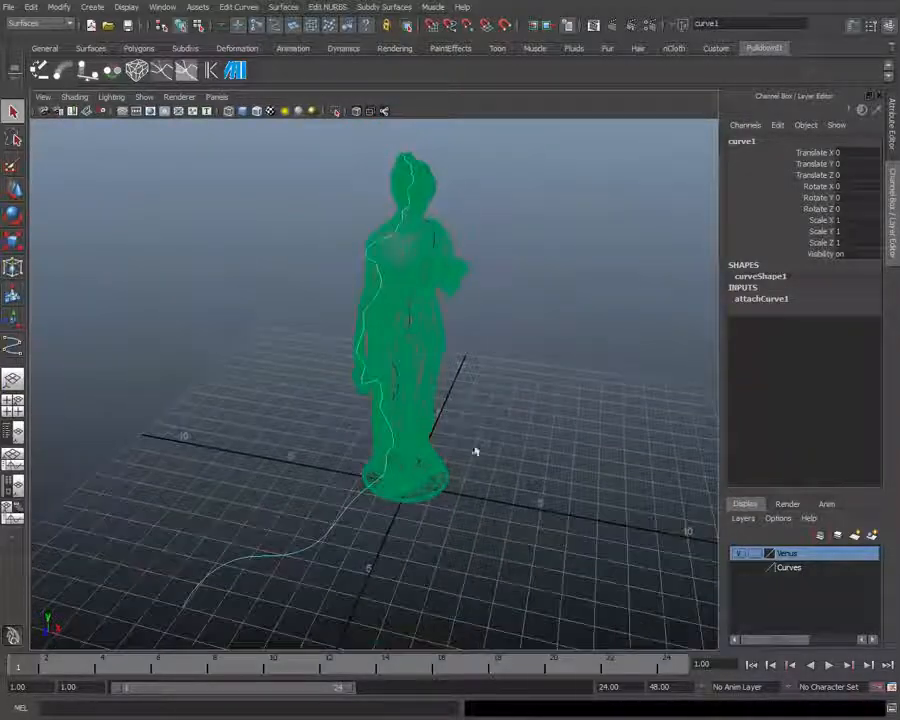
pyautogui.keyDown('alt'); pyautogui.moveTo(476, 478); pyautogui.dragTo(438, 480); pyautogui.keyUp('alt')
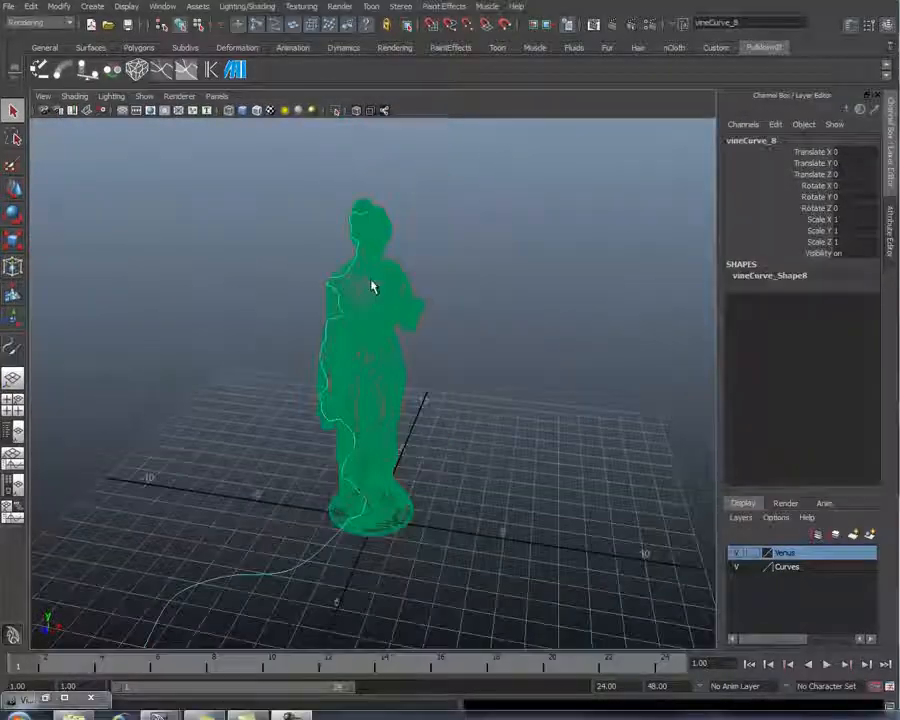
pyautogui.keyDown('alt'); pyautogui.moveTo(371, 287); pyautogui.dragTo(540, 403, button='right'); pyautogui.keyUp('alt')
pyautogui.keyDown('alt'); pyautogui.moveTo(540, 403); pyautogui.dragTo(502, 408); pyautogui.keyUp('alt')
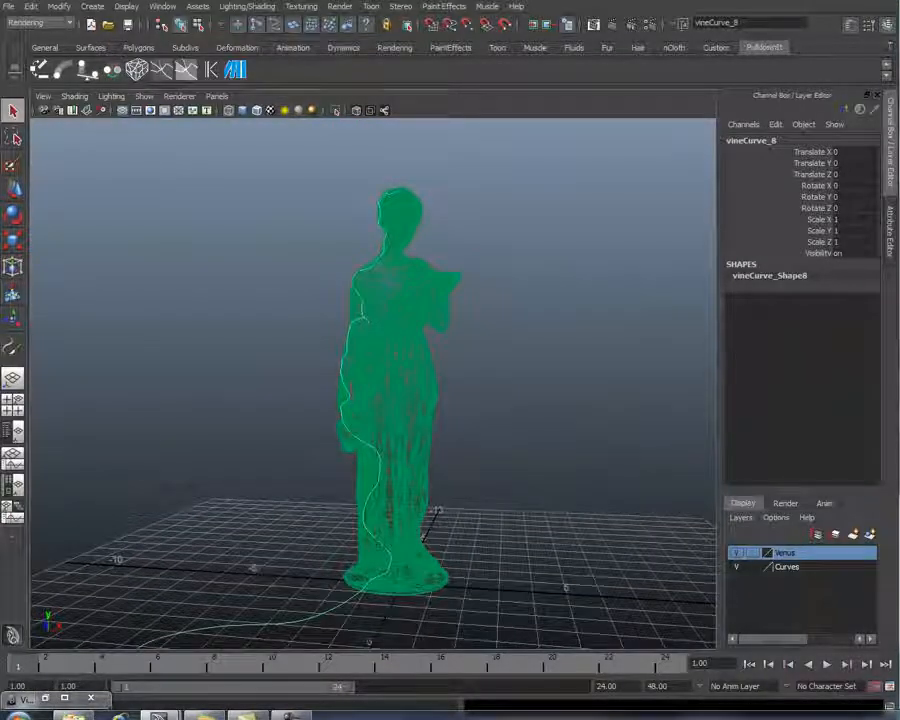
# Step: Show the hidden vine curves over the statue and turn off the statue's live surface state
pyautogui.hotkey('ctrl', 'z')
pyautogui.hotkey('ctrl', 'z')
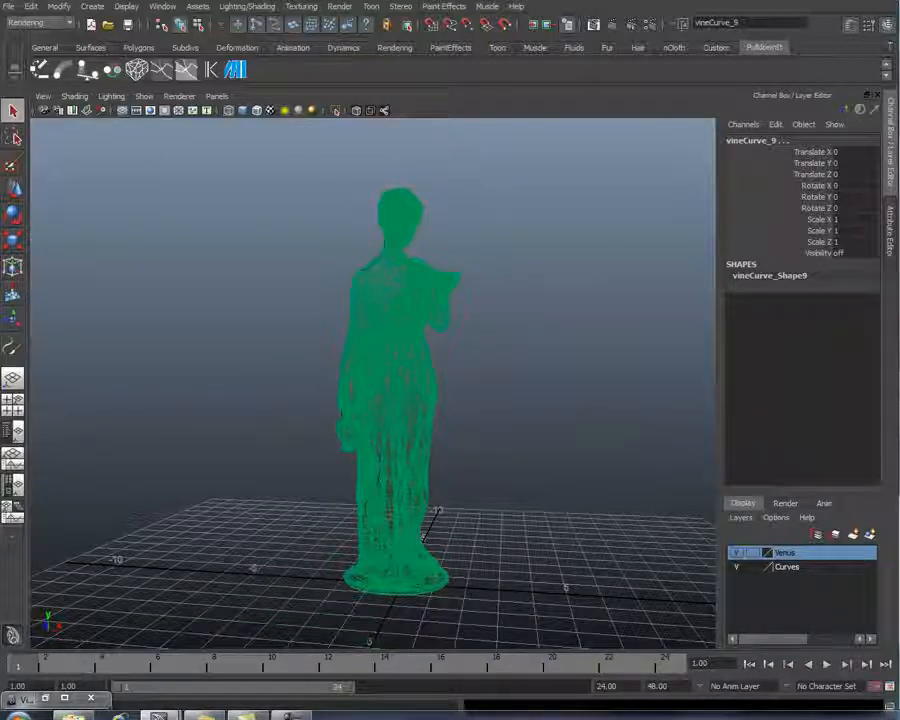
pyautogui.hotkey('shift', 'h')
pyautogui.click(504, 26)
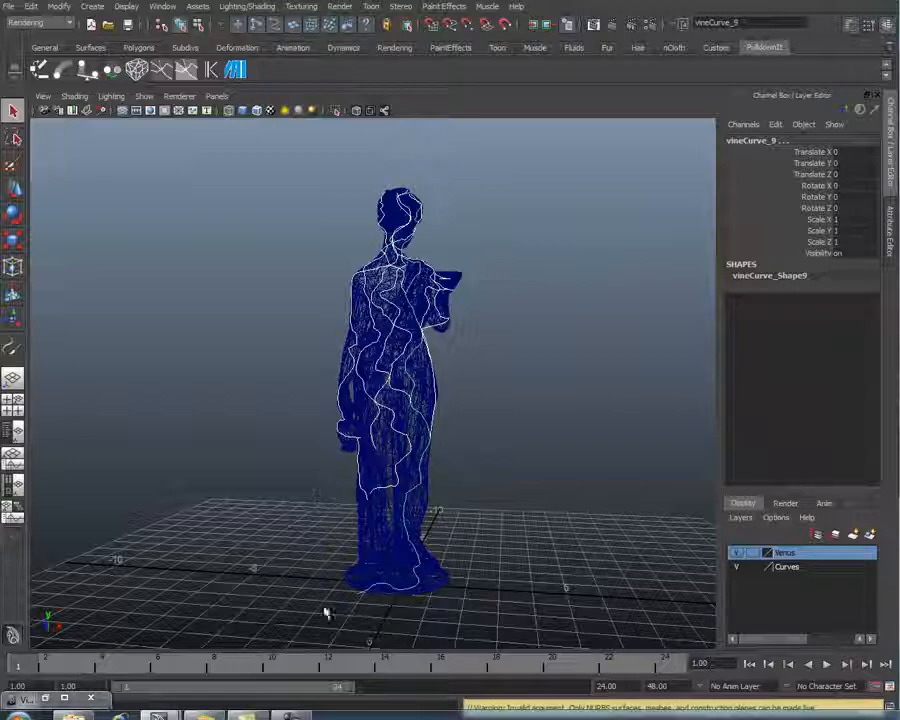
# Step: Add the long vine curve that starts on the ground to the selection of vine curves
pyautogui.keyDown('shift'); pyautogui.click(326, 610); pyautogui.keyUp('shift')
pyautogui.keyDown('alt'); pyautogui.moveTo(482, 512); pyautogui.dragTo(506, 528); pyautogui.keyUp('alt')
pyautogui.keyDown('alt'); pyautogui.moveTo(506, 528); pyautogui.dragTo(463, 489, button='middle'); pyautogui.keyUp('alt')
pyautogui.keyDown('alt'); pyautogui.moveTo(463, 489); pyautogui.dragTo(502, 476); pyautogui.keyUp('alt')
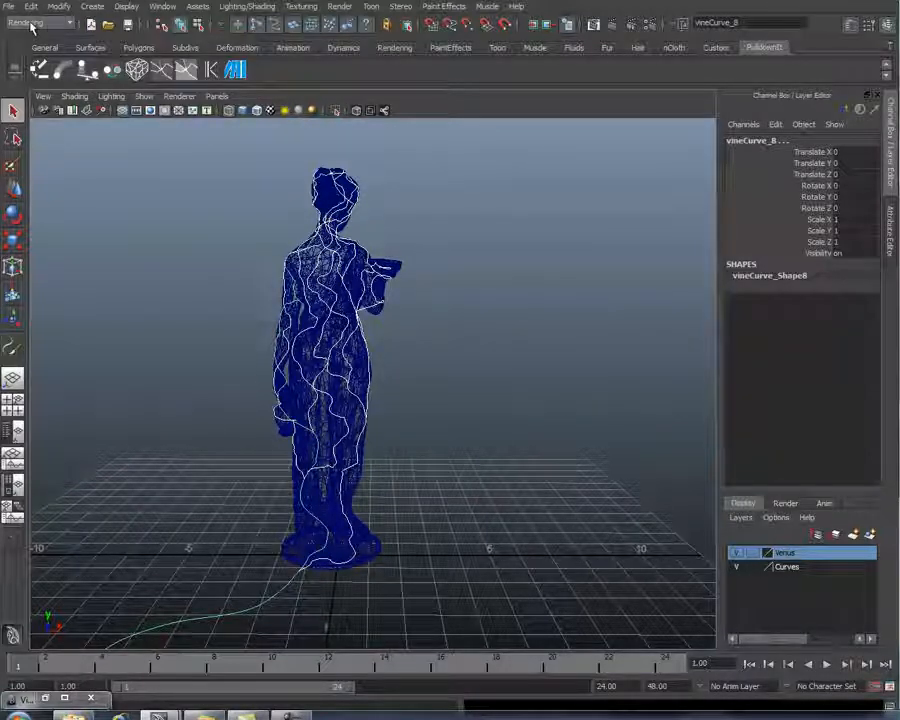
# Step: Open the Paint Effects brush library and place it higher in the workspace
pyautogui.click(441, 7)
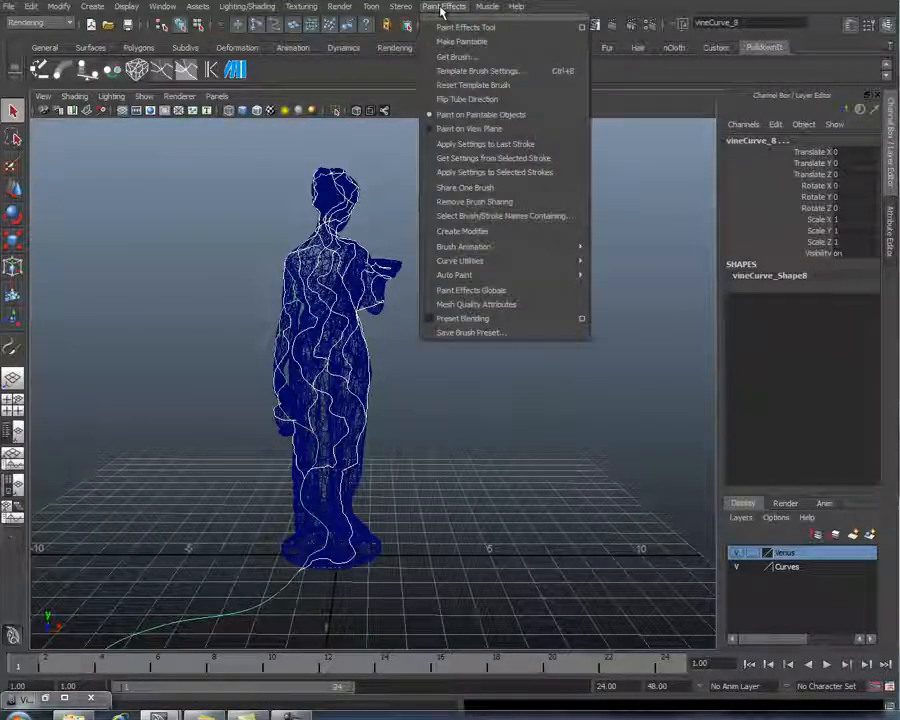
pyautogui.click(456, 56)
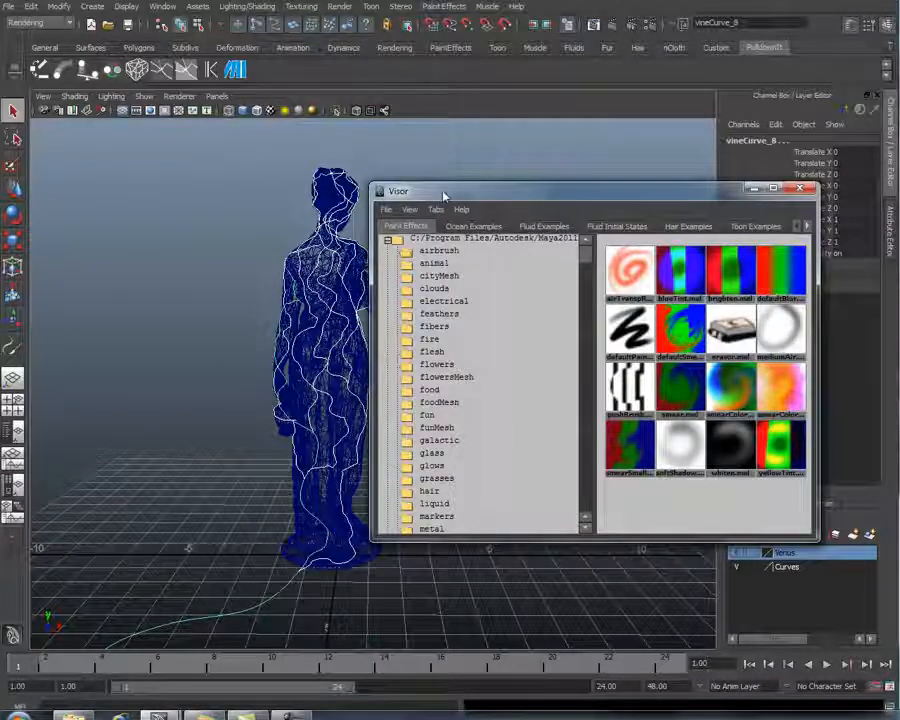
pyautogui.moveTo(443, 195); pyautogui.dragTo(434, 149)
# Step: Look through the brush folders, including animal, cityMesh, fibers, flowers, fun, fire and pencils
pyautogui.click(429, 219)
pyautogui.click(433, 232)
pyautogui.click(426, 281)
pyautogui.click(429, 319)
pyautogui.click(418, 370)
pyautogui.click(421, 294)
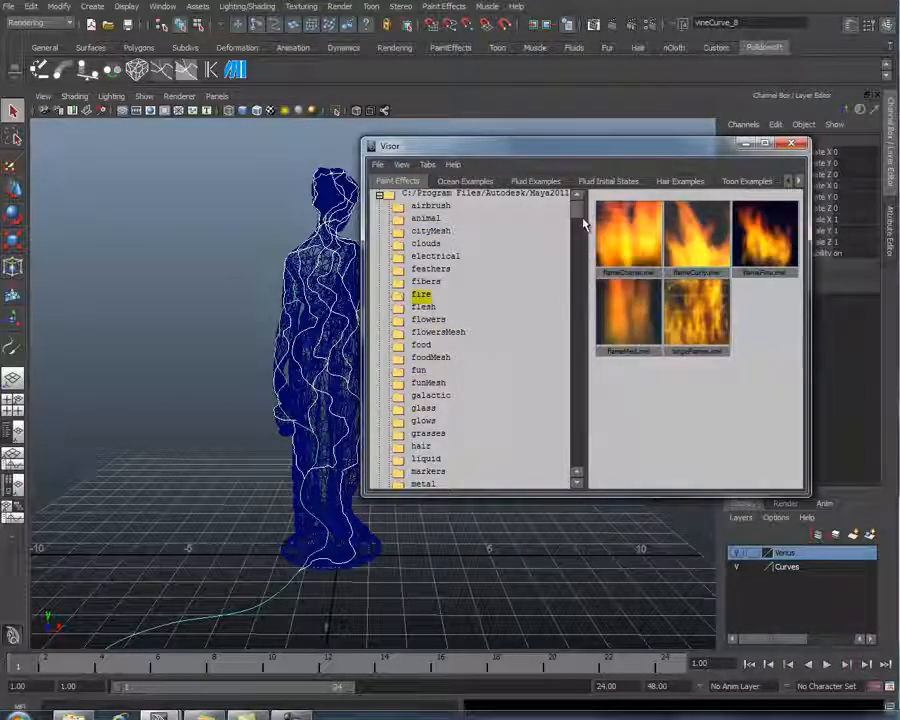
pyautogui.scroll(-3, 578, 240)
pyautogui.click(423, 298)
pyautogui.click(428, 437)
pyautogui.moveTo(578, 258); pyautogui.dragTo(577, 363)
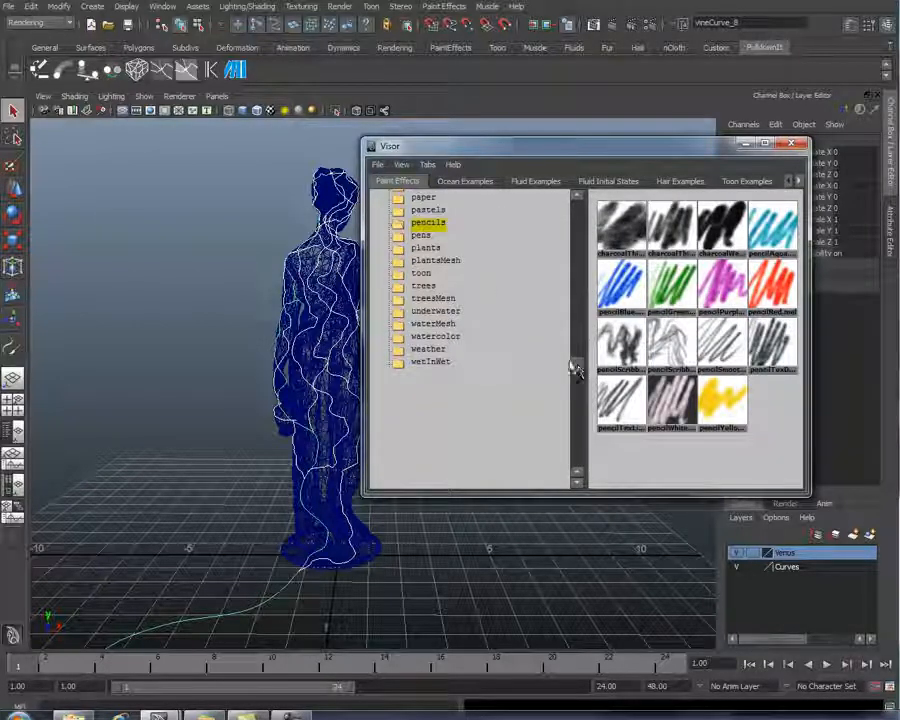
# Step: Pick the ivy brush from the plantsMesh folder and paint a short stroke on the ground beside the statue
pyautogui.click(442, 262)
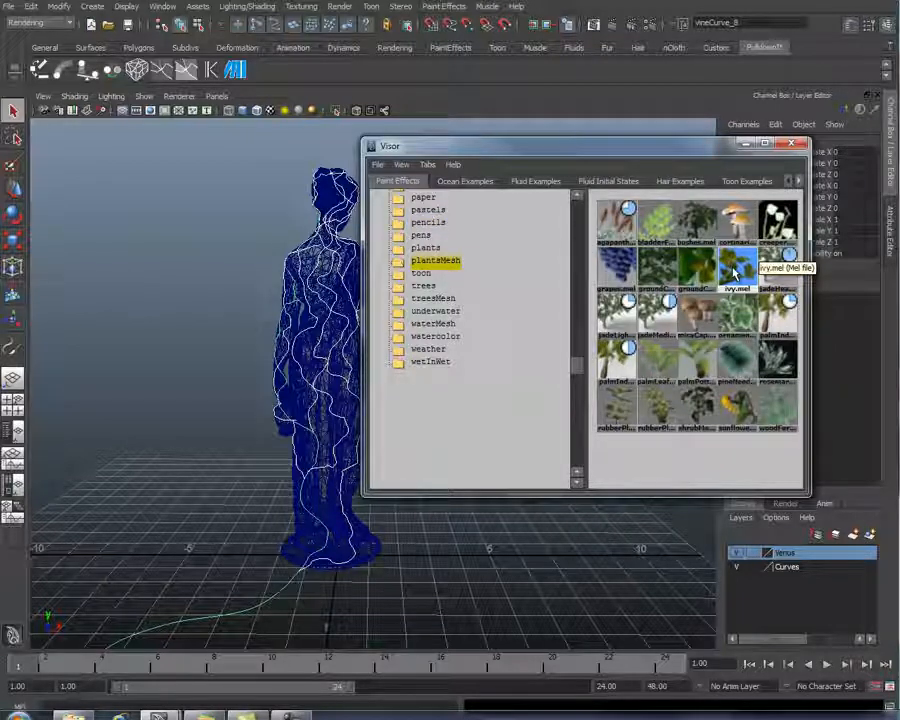
pyautogui.click(745, 145)
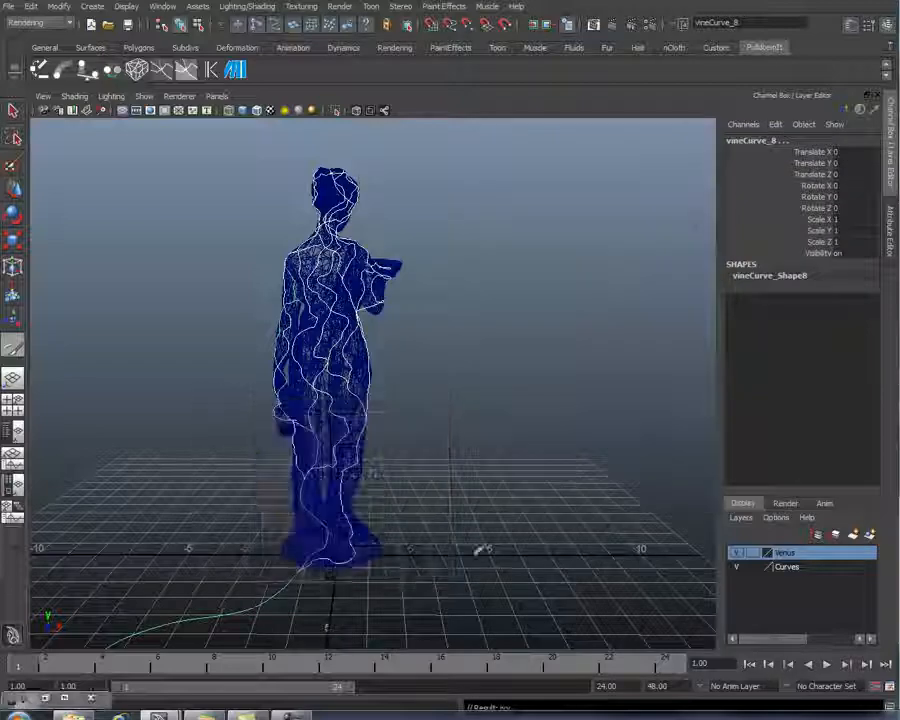
pyautogui.moveTo(526, 578); pyautogui.dragTo(548, 558)
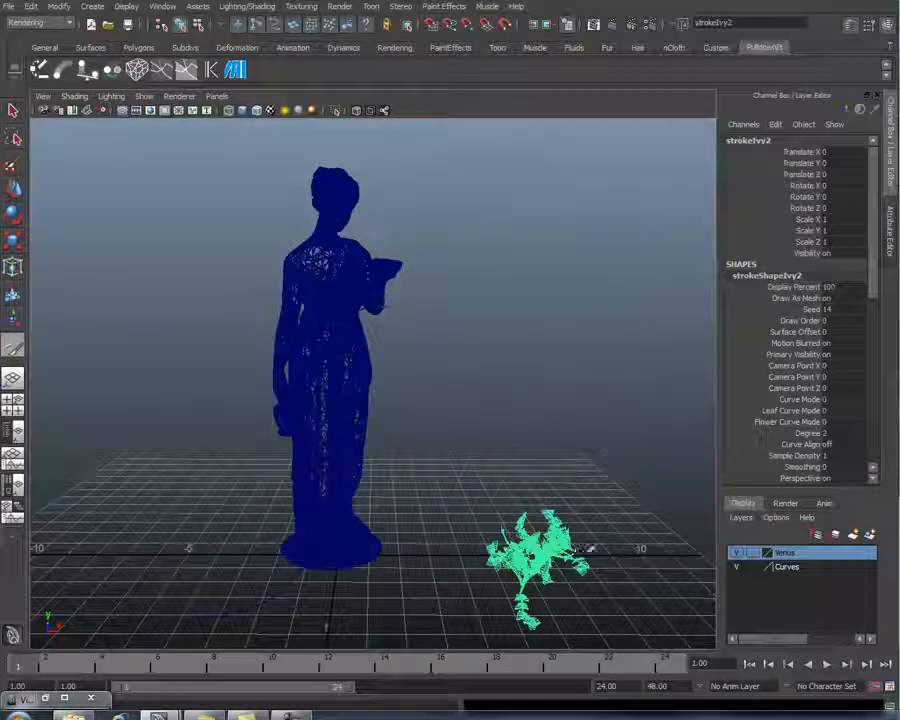
# Step: Frame the painted ivy stroke and display it with Smooth Shade All
pyautogui.press('f')
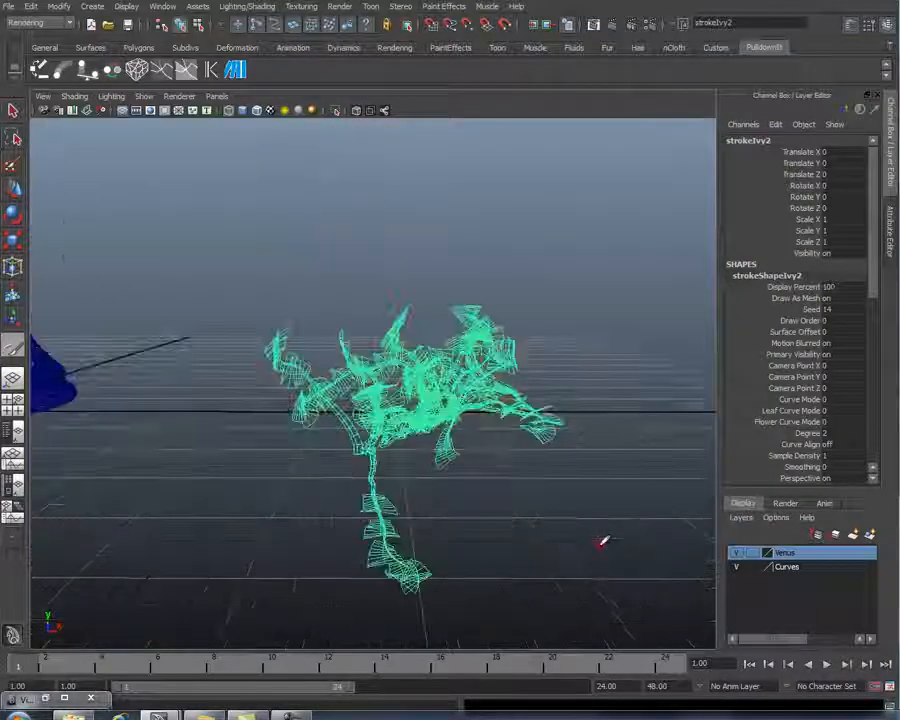
pyautogui.keyDown('alt'); pyautogui.moveTo(428, 380); pyautogui.dragTo(418, 396); pyautogui.keyUp('alt')
pyautogui.click(80, 97)
pyautogui.click(88, 120)
pyautogui.click(76, 97)
pyautogui.click(100, 131)
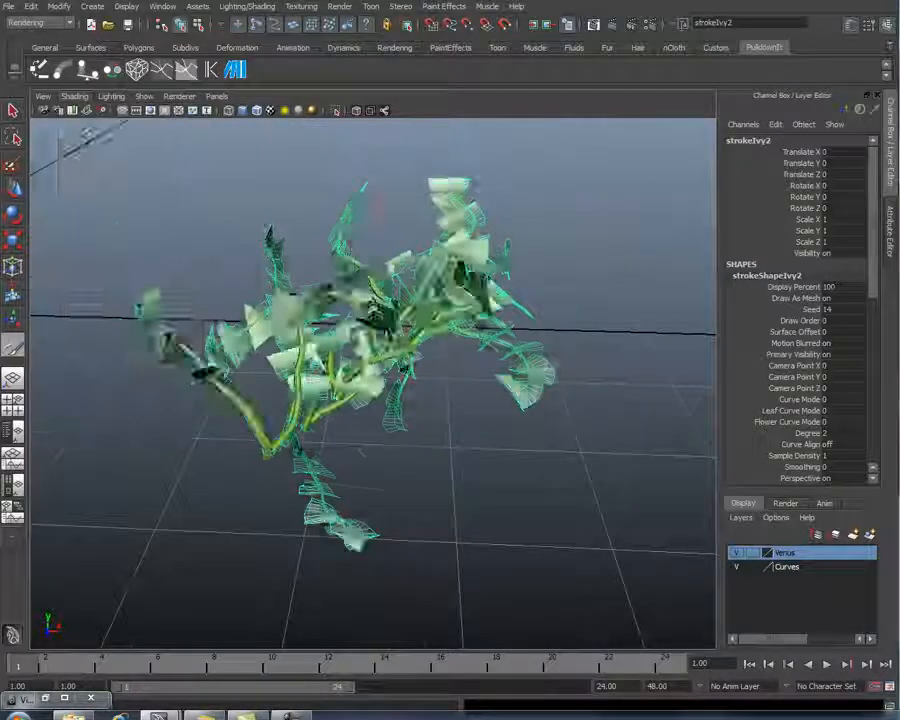
pyautogui.moveTo(420, 280)
pyautogui.keyDown('alt'); pyautogui.mouseDown()
pyautogui.moveTo(342, 292)
pyautogui.moveTo(346, 302)
pyautogui.mouseUp(); pyautogui.keyUp('alt')
pyautogui.keyDown('alt'); pyautogui.moveTo(350, 327); pyautogui.dragTo(480, 348, button='right'); pyautogui.keyUp('alt')
pyautogui.keyDown('alt'); pyautogui.moveTo(480, 348); pyautogui.dragTo(500, 375); pyautogui.keyUp('alt')
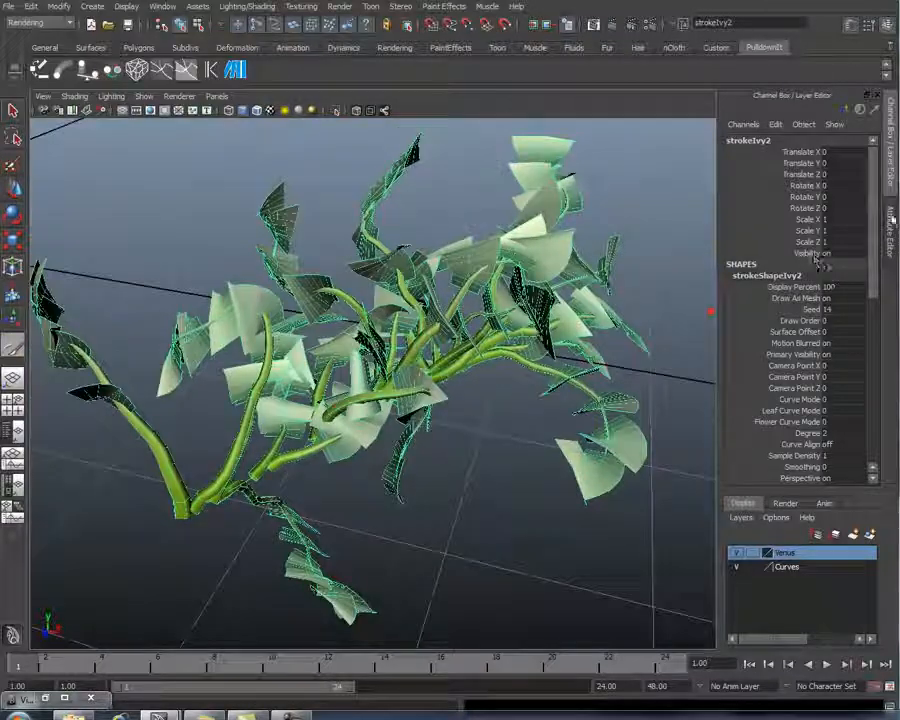
# Step: Set the Global Scale of the ivy2 brush to 0.3
pyautogui.hotkey('ctrl', 'a')
pyautogui.click(731, 136)
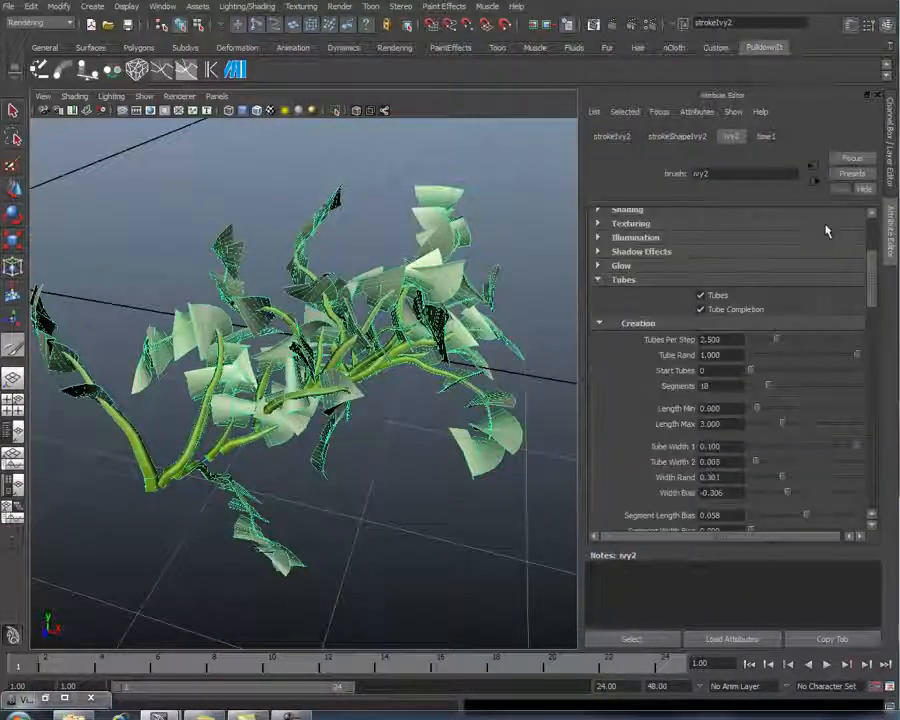
pyautogui.scroll(5, 745, 238)
pyautogui.doubleClick(712, 231)
pyautogui.write('0.3')
pyautogui.press('Return')
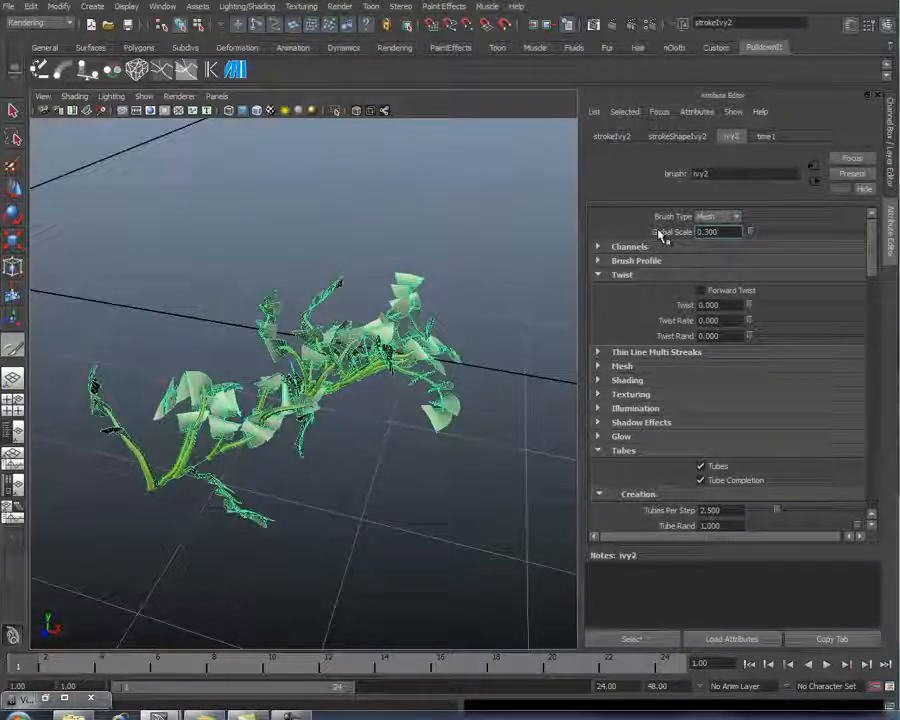
# Step: Set the ivy tubes' Length Min to 0 and Length Max to 1 in the brush's creation settings
pyautogui.keyDown('alt'); pyautogui.moveTo(232, 568); pyautogui.dragTo(360, 532, button='right'); pyautogui.keyUp('alt')
pyautogui.keyDown('alt'); pyautogui.moveTo(362, 531); pyautogui.dragTo(416, 493, button='middle'); pyautogui.keyUp('alt')
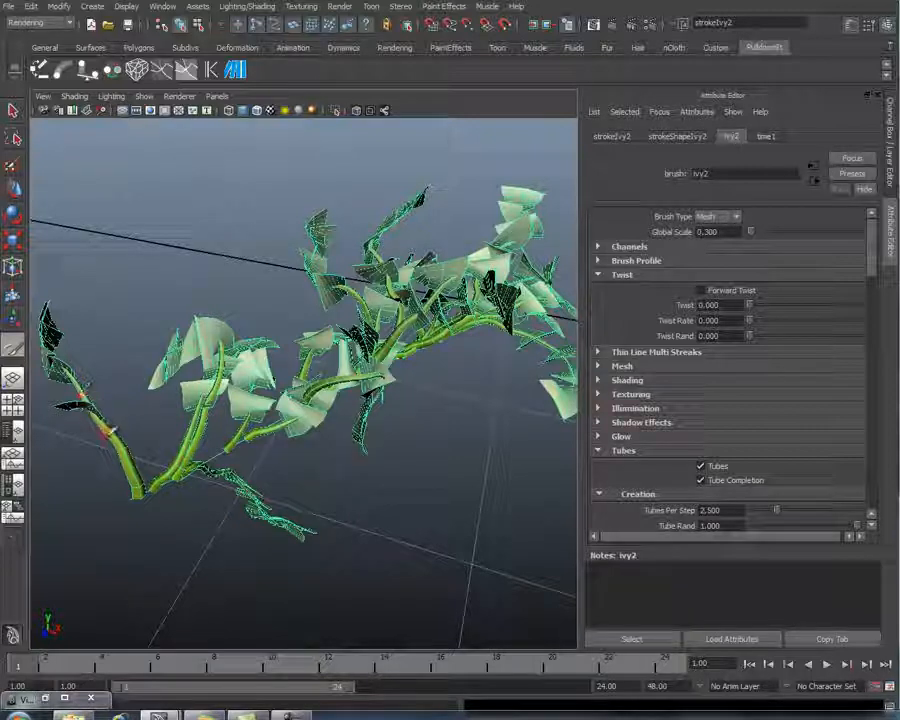
pyautogui.keyDown('alt'); pyautogui.moveTo(231, 478); pyautogui.dragTo(215, 458); pyautogui.keyUp('alt')
pyautogui.keyDown('alt'); pyautogui.moveTo(327, 428); pyautogui.dragTo(328, 455, button='middle'); pyautogui.keyUp('alt')
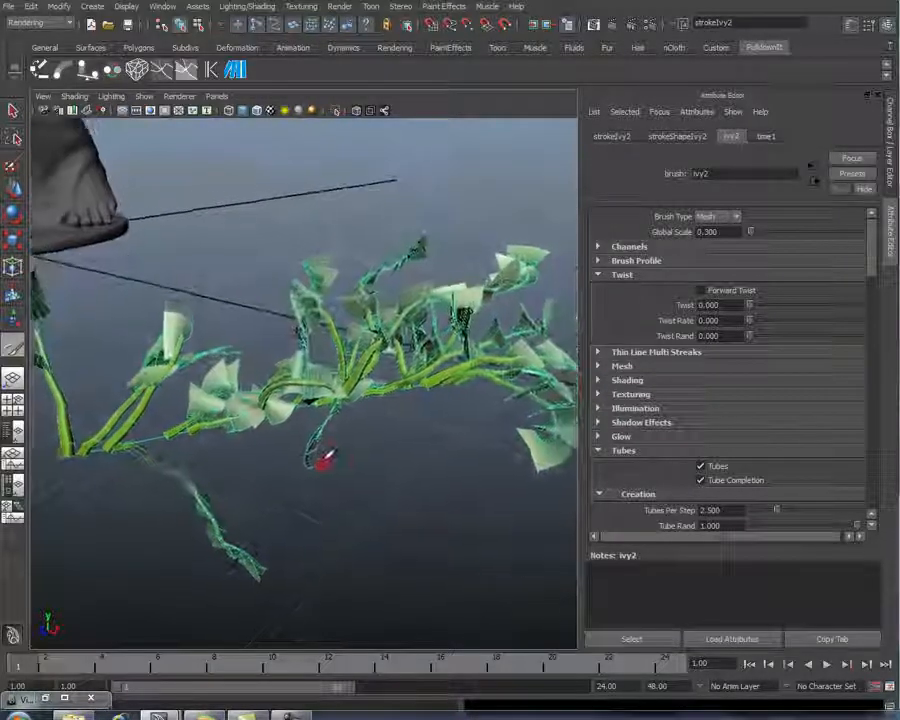
pyautogui.keyDown('alt'); pyautogui.moveTo(327, 455); pyautogui.dragTo(311, 458); pyautogui.keyUp('alt')
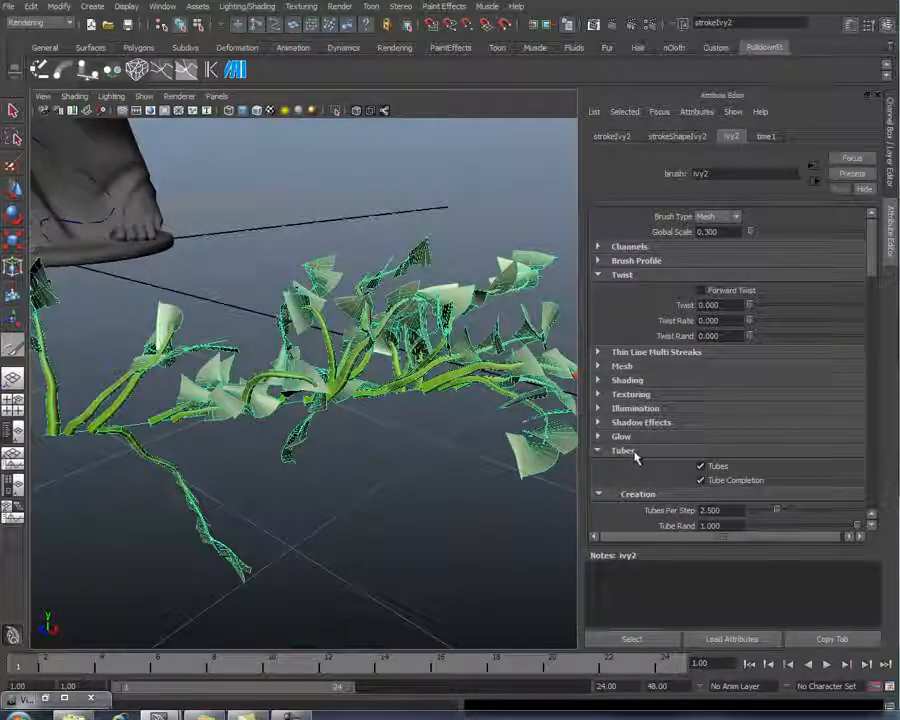
pyautogui.moveTo(870, 267); pyautogui.dragTo(870, 316)
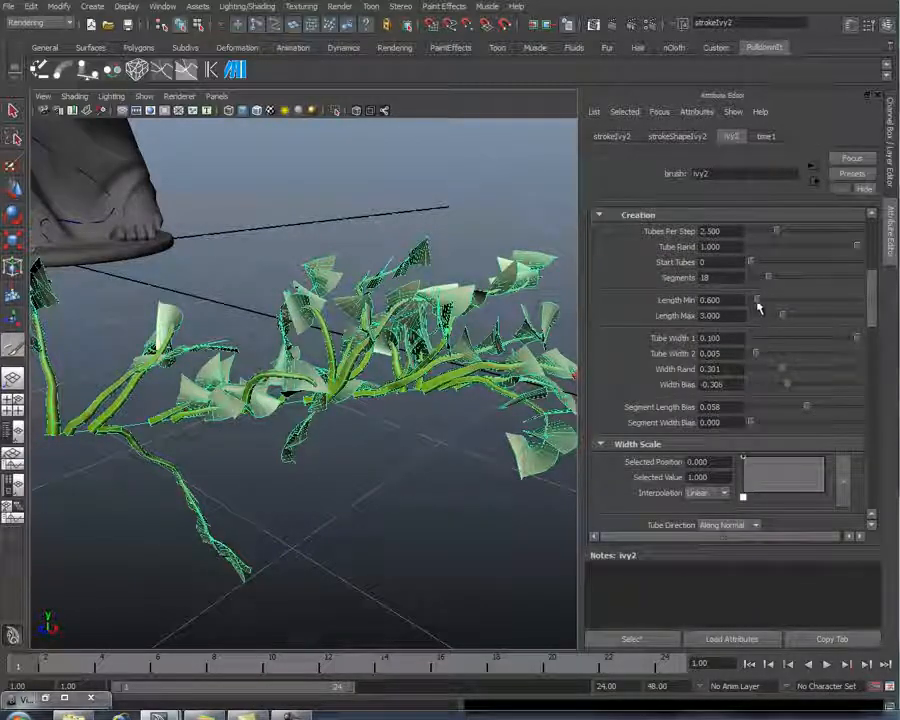
pyautogui.moveTo(757, 302); pyautogui.dragTo(736, 325)
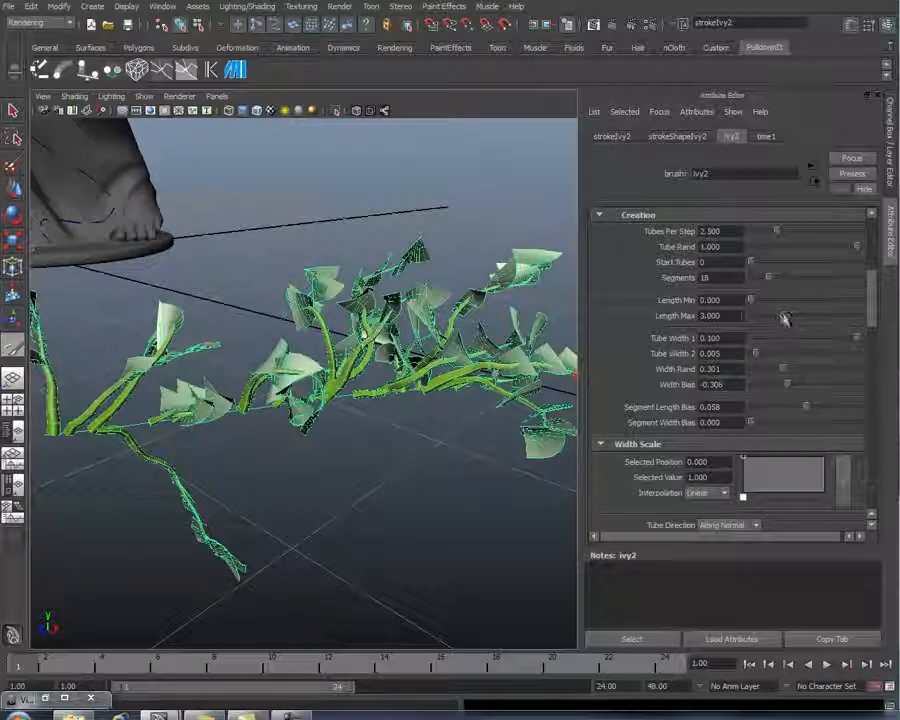
pyautogui.write('1')
pyautogui.press('Return')
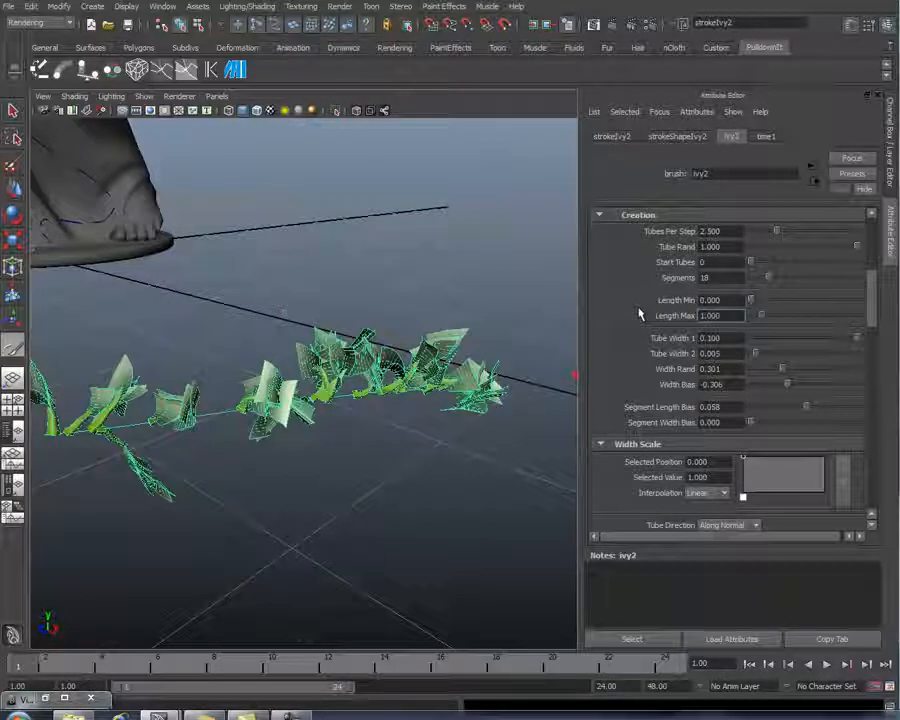
# Step: Render a close-up of the ivy stroke to check its leaves and stems, and close the render
pyautogui.keyDown('alt'); pyautogui.moveTo(307, 454); pyautogui.dragTo(390, 474); pyautogui.keyUp('alt')
pyautogui.keyDown('alt'); pyautogui.moveTo(402, 484); pyautogui.dragTo(532, 488, button='right'); pyautogui.keyUp('alt')
pyautogui.keyDown('alt'); pyautogui.moveTo(520, 484); pyautogui.dragTo(499, 395, button='middle'); pyautogui.keyUp('alt')
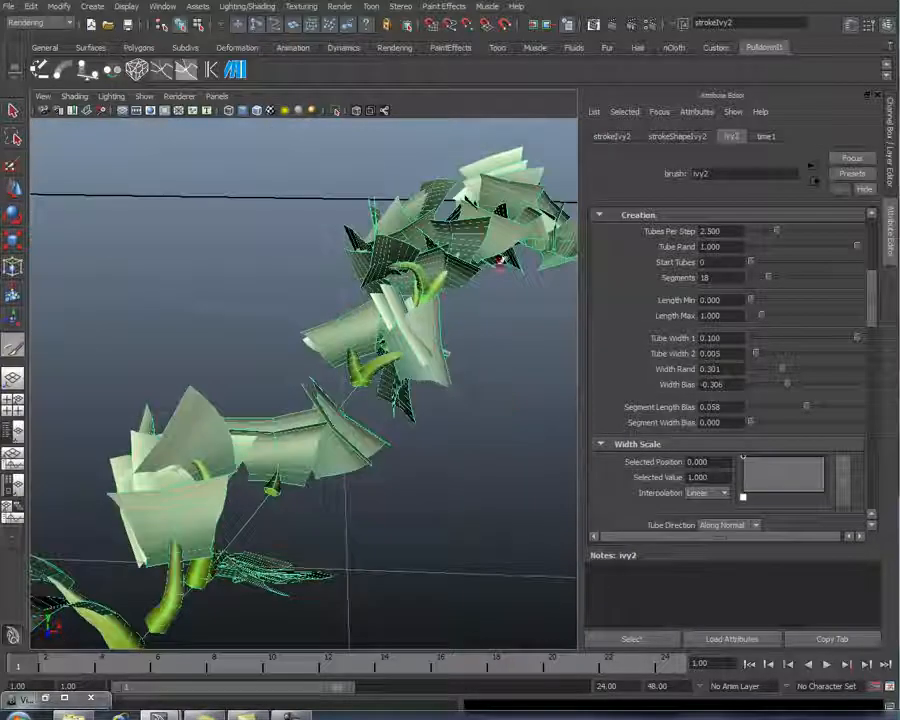
pyautogui.click(621, 25)
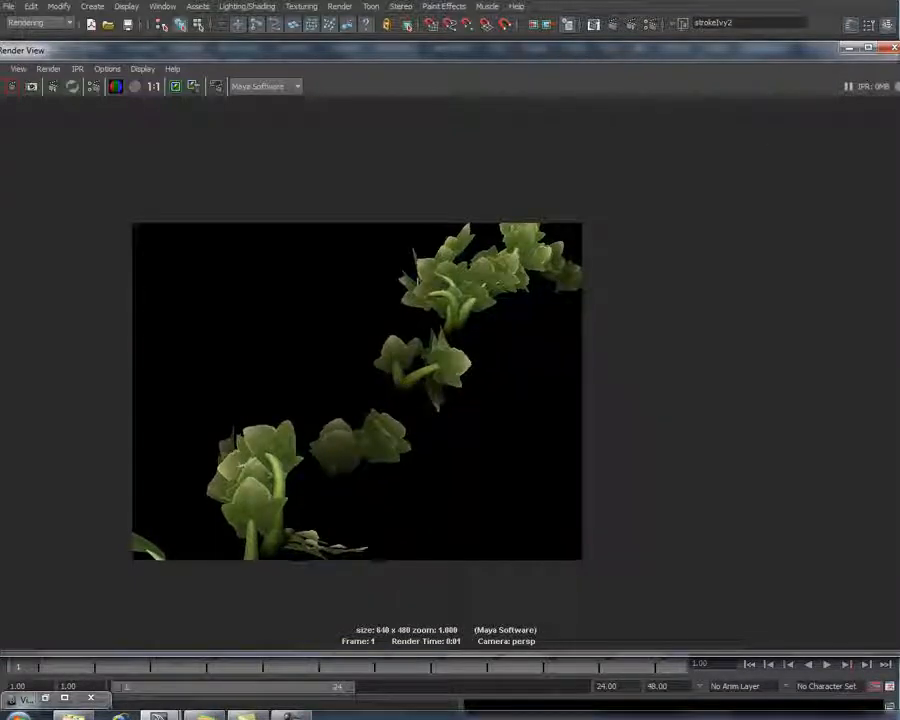
pyautogui.click(894, 47)
# Step: Leave the brush tool and select the painted ivy stroke on the ground beside the statue
pyautogui.press('q')
pyautogui.moveTo(416, 399)
pyautogui.keyDown('alt'); pyautogui.mouseDown(button='right')
pyautogui.moveTo(374, 400)
pyautogui.moveTo(460, 400)
pyautogui.moveTo(401, 408)
pyautogui.moveTo(384, 438)
pyautogui.moveTo(301, 440)
pyautogui.mouseUp(button='right'); pyautogui.keyUp('alt')
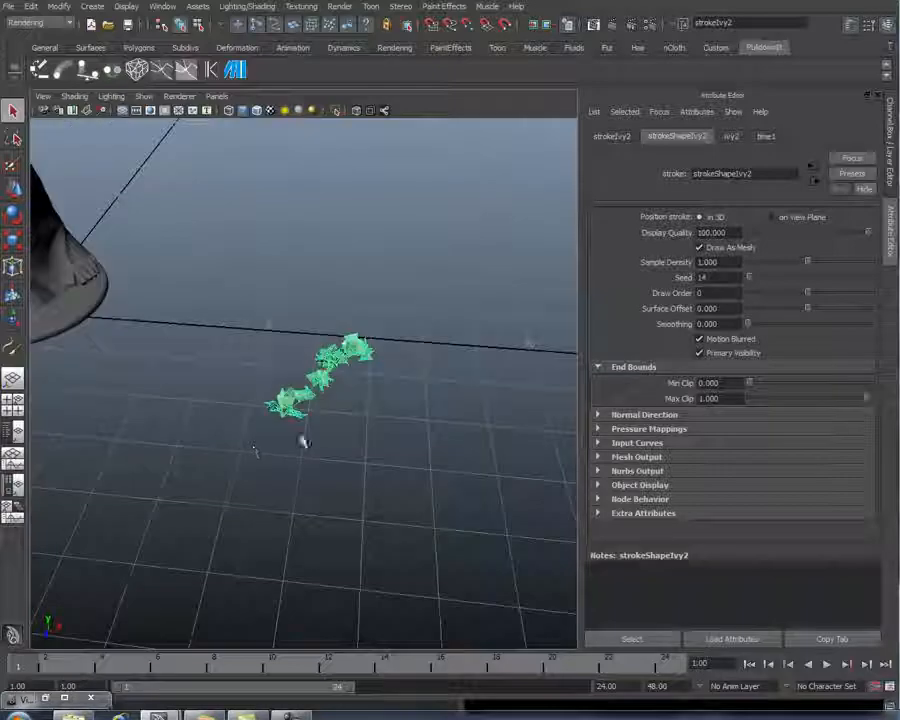
pyautogui.keyDown('alt'); pyautogui.moveTo(301, 440); pyautogui.dragTo(450, 510, button='middle'); pyautogui.keyUp('alt')
pyautogui.keyDown('alt'); pyautogui.moveTo(450, 510); pyautogui.dragTo(350, 491); pyautogui.keyUp('alt')
pyautogui.keyDown('alt'); pyautogui.moveTo(405, 363); pyautogui.dragTo(463, 450, button='middle'); pyautogui.keyUp('alt')
pyautogui.keyDown('alt'); pyautogui.moveTo(463, 450); pyautogui.dragTo(293, 439, button='right'); pyautogui.keyUp('alt')
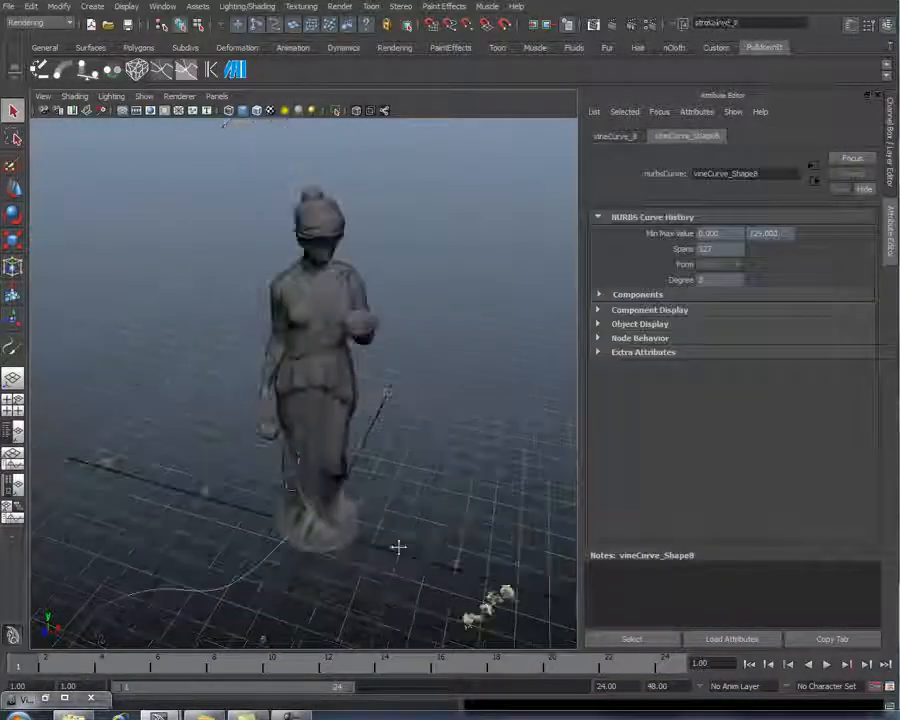
pyautogui.keyDown('alt'); pyautogui.moveTo(398, 546); pyautogui.dragTo(321, 443); pyautogui.keyUp('alt')
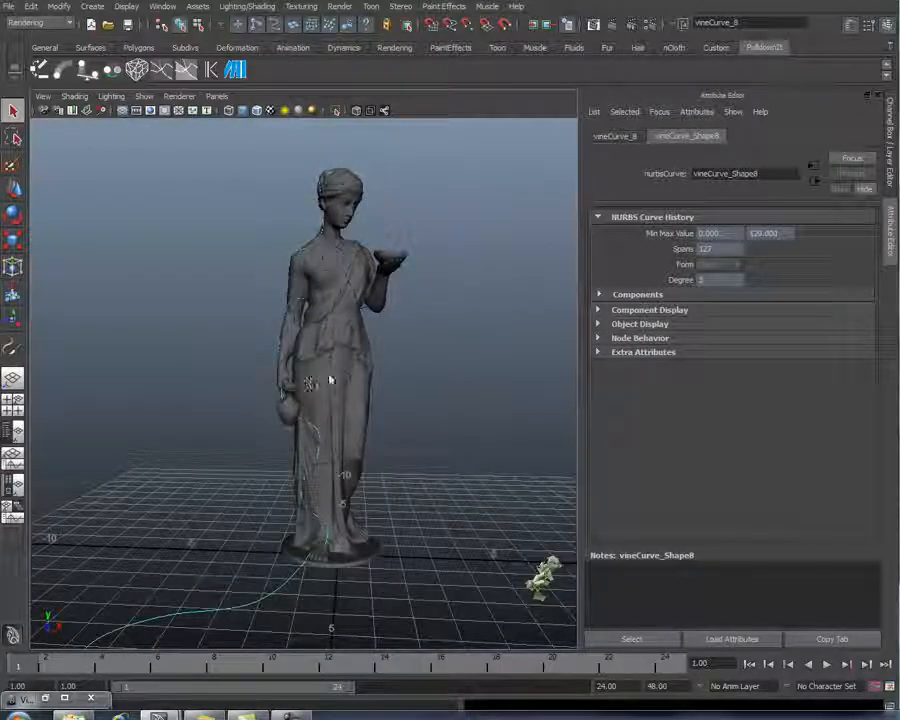
pyautogui.keyDown('alt'); pyautogui.moveTo(442, 452); pyautogui.dragTo(416, 430); pyautogui.keyUp('alt')
pyautogui.click(443, 485)
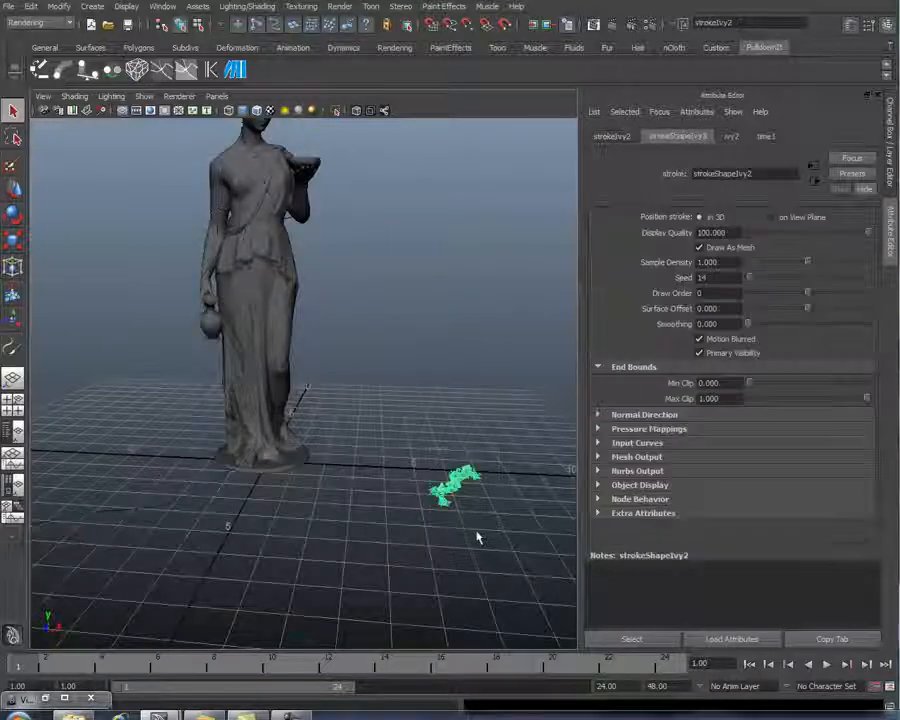
# Step: Load the brush settings from the selected ivy stroke and attach the brush to the vine curve running up the statue
pyautogui.click(443, 6)
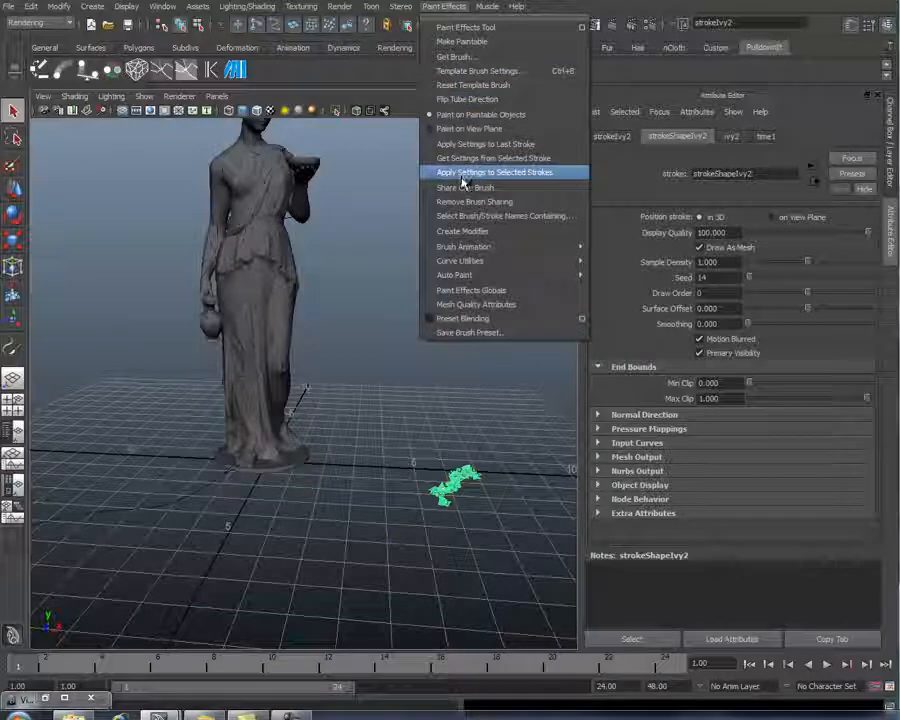
pyautogui.click(512, 160)
pyautogui.keyDown('alt'); pyautogui.moveTo(387, 279); pyautogui.dragTo(261, 412); pyautogui.keyUp('alt')
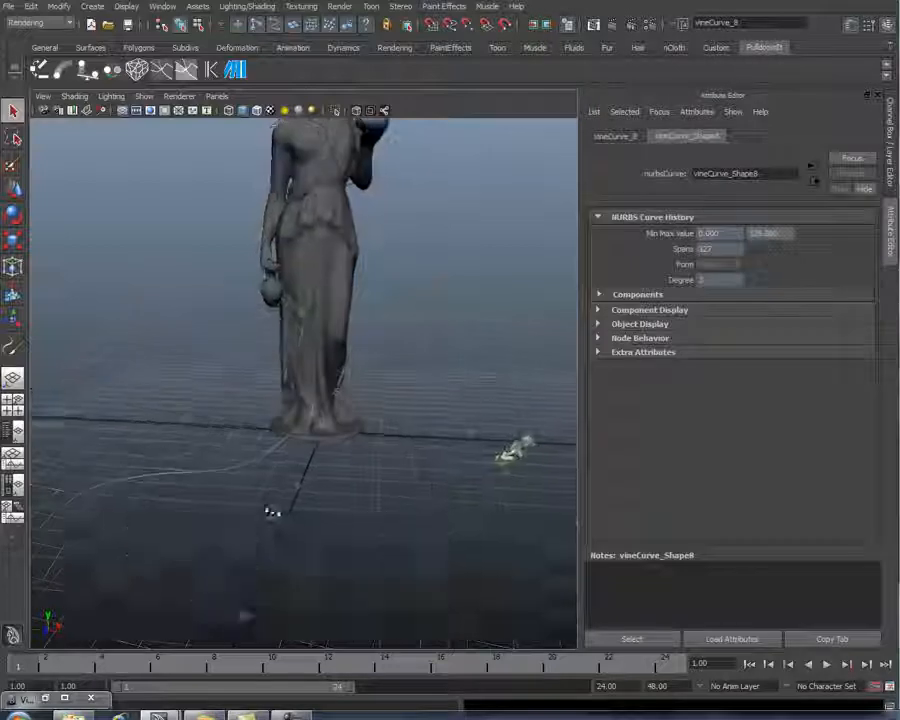
pyautogui.keyDown('alt'); pyautogui.moveTo(270, 508); pyautogui.dragTo(367, 356); pyautogui.keyUp('alt')
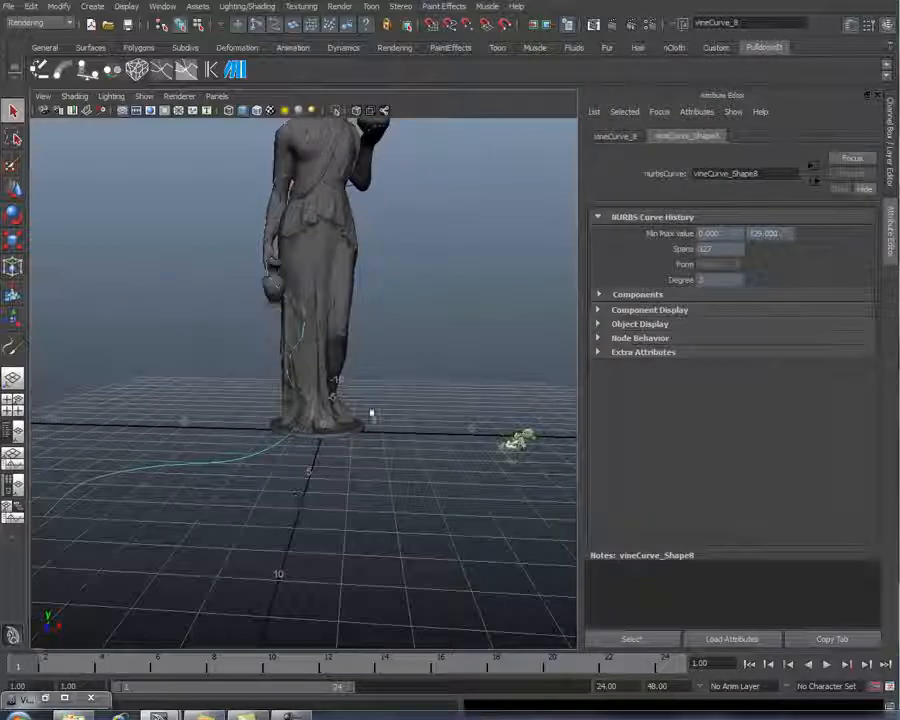
pyautogui.keyDown('alt'); pyautogui.moveTo(367, 356); pyautogui.dragTo(384, 502, button='right'); pyautogui.keyUp('alt')
pyautogui.click(444, 7)
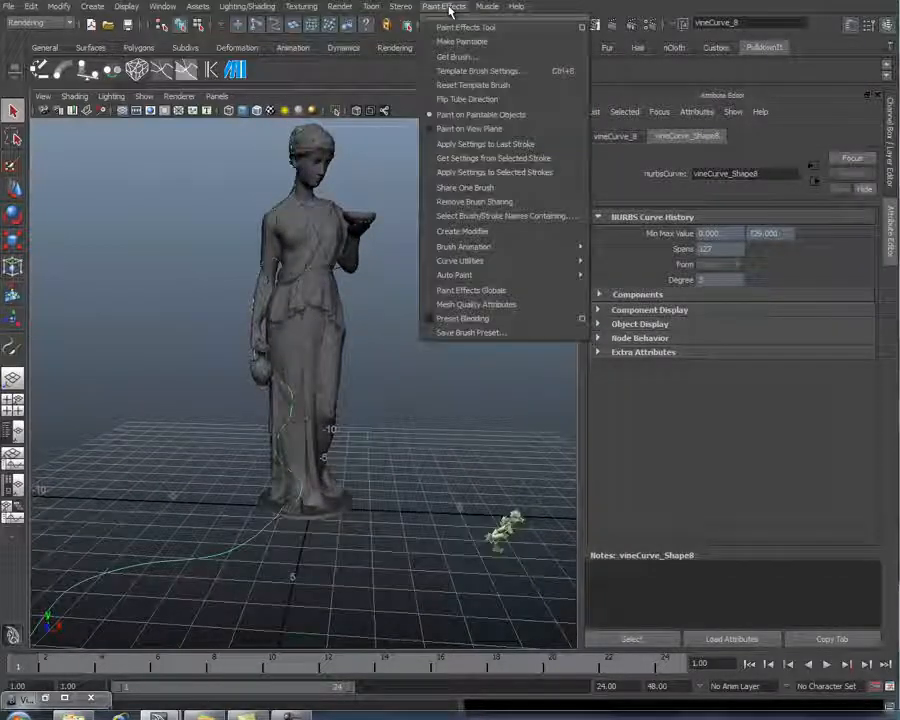
pyautogui.moveTo(465, 262)
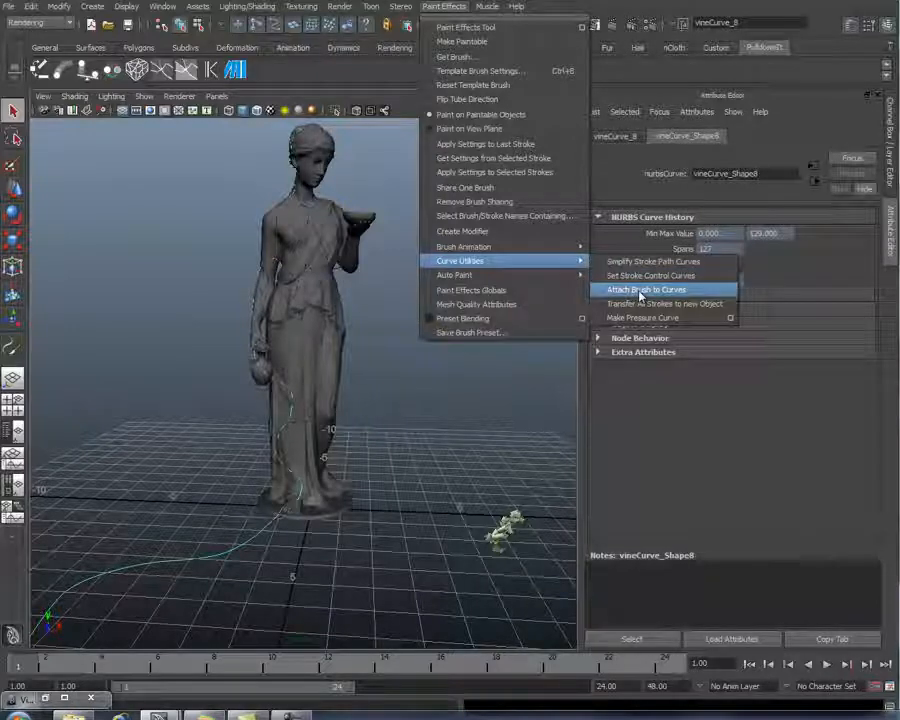
pyautogui.click(640, 292)
# Step: Inspect the ivy along the statue from several sides and select the new ivy stroke attached to the curve
pyautogui.moveTo(410, 321)
pyautogui.keyDown('alt'); pyautogui.mouseDown()
pyautogui.moveTo(398, 362)
pyautogui.moveTo(407, 360)
pyautogui.mouseUp(); pyautogui.keyUp('alt')
pyautogui.click(466, 270)
pyautogui.moveTo(466, 270)
pyautogui.keyDown('alt'); pyautogui.mouseDown()
pyautogui.moveTo(381, 346)
pyautogui.moveTo(333, 328)
pyautogui.moveTo(424, 317)
pyautogui.moveTo(443, 347)
pyautogui.mouseUp(); pyautogui.keyUp('alt')
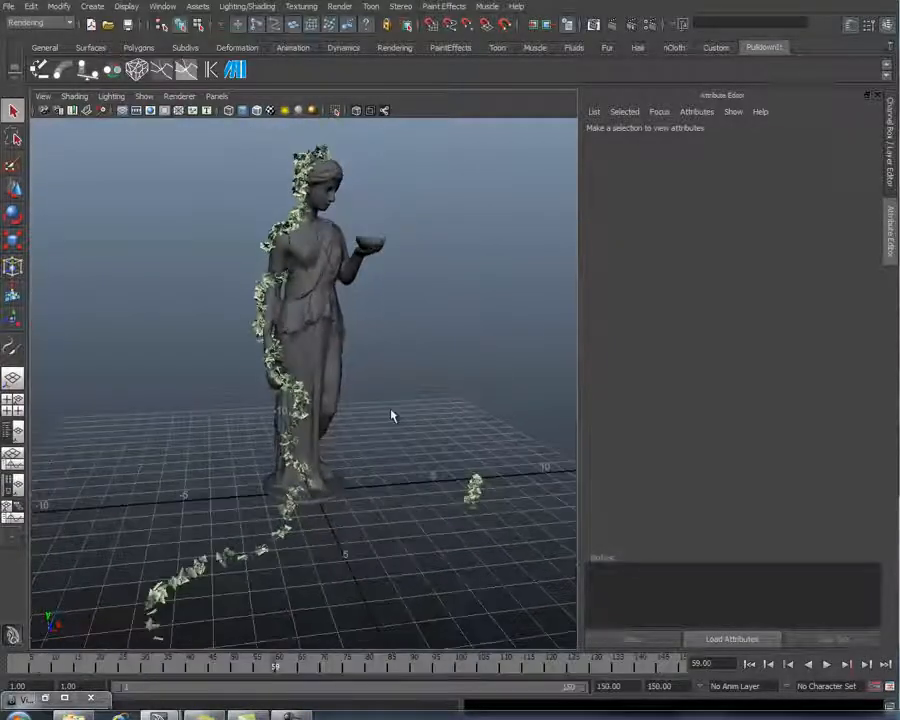
pyautogui.keyDown('alt'); pyautogui.moveTo(392, 416); pyautogui.dragTo(495, 446, button='right'); pyautogui.keyUp('alt')
pyautogui.keyDown('alt'); pyautogui.moveTo(495, 446); pyautogui.dragTo(376, 436); pyautogui.keyUp('alt')
pyautogui.click(180, 289)
pyautogui.keyDown('alt'); pyautogui.moveTo(257, 321); pyautogui.dragTo(180, 372, button='right'); pyautogui.keyUp('alt')
pyautogui.keyDown('alt'); pyautogui.moveTo(297, 446); pyautogui.dragTo(347, 350, button='middle'); pyautogui.keyUp('alt')
pyautogui.keyDown('alt'); pyautogui.moveTo(342, 402); pyautogui.dragTo(298, 398); pyautogui.keyUp('alt')
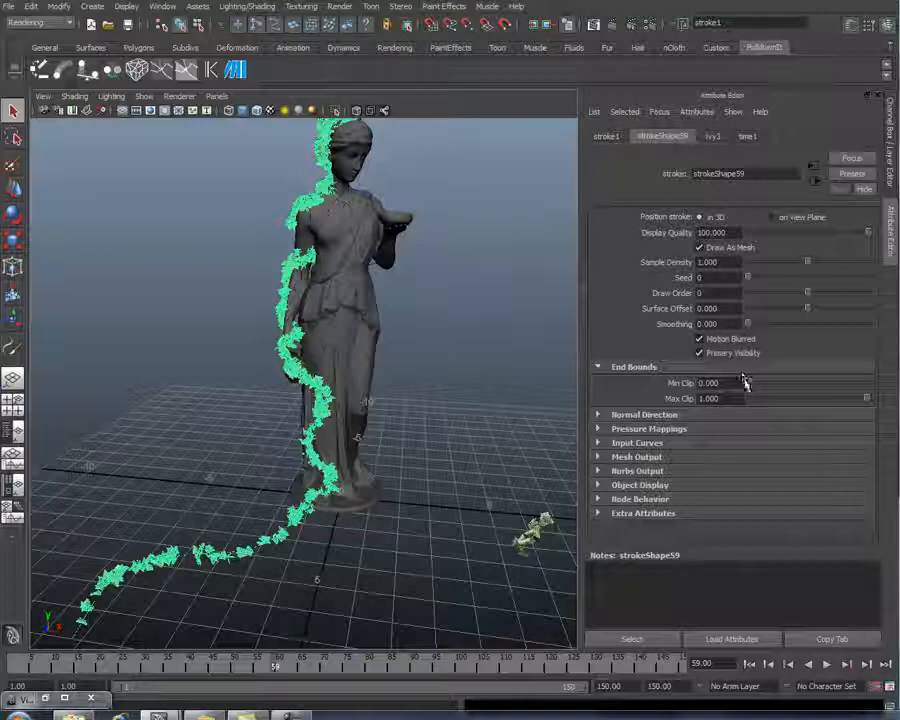
# Step: Try out the ivy stroke's Min Clip and Max Clip and bring Max Clip down to 0
pyautogui.moveTo(758, 386)
pyautogui.mouseDown()
pyautogui.moveTo(815, 388)
pyautogui.moveTo(727, 380)
pyautogui.mouseUp()
pyautogui.moveTo(869, 401)
pyautogui.mouseDown()
pyautogui.moveTo(745, 400)
pyautogui.moveTo(787, 404)
pyautogui.moveTo(759, 386)
pyautogui.moveTo(771, 385)
pyautogui.moveTo(730, 385)
pyautogui.mouseUp()
pyautogui.moveTo(797, 398)
pyautogui.mouseDown()
pyautogui.moveTo(755, 400)
pyautogui.moveTo(821, 405)
pyautogui.moveTo(729, 399)
pyautogui.mouseUp()
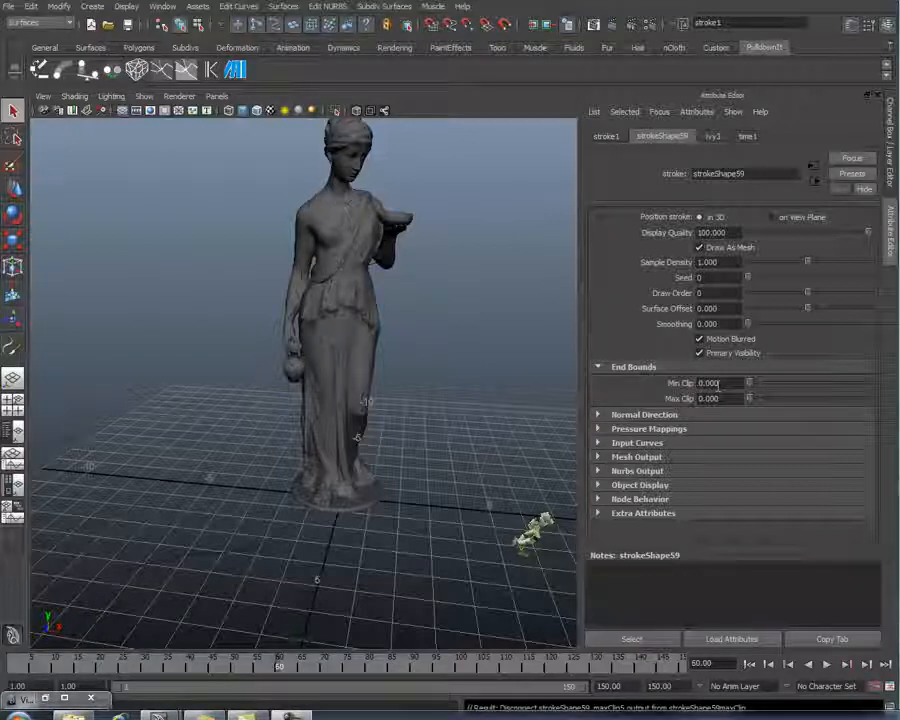
# Step: Key the stroke's Max Clip at 0 on frame 1 and at 1 on frame 60
pyautogui.rightClick(708, 398)
pyautogui.click(740, 419)
pyautogui.moveTo(2, 640); pyautogui.dragTo(8, 632)
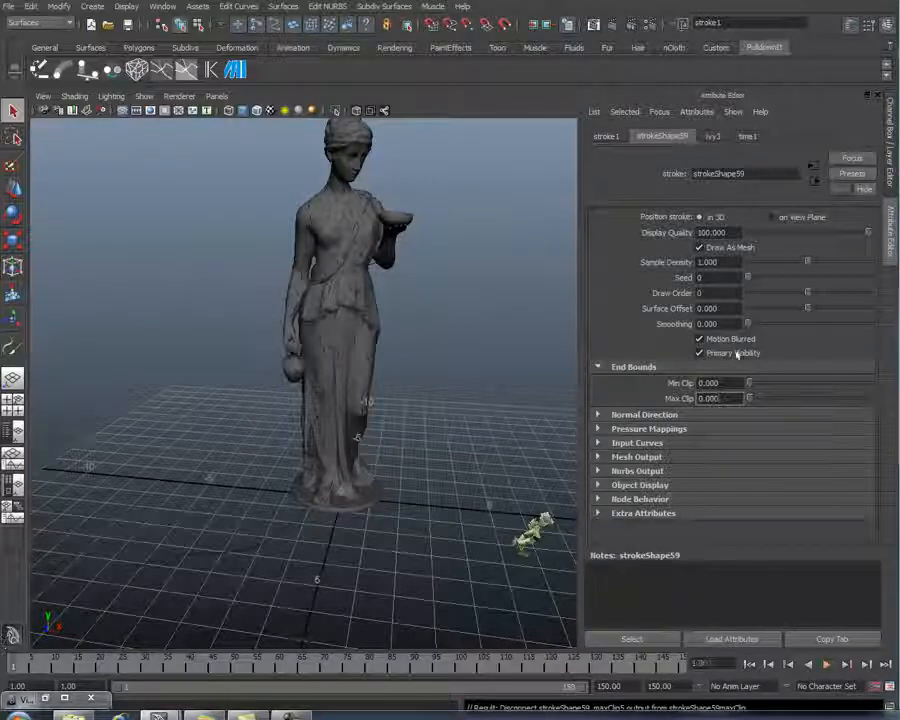
pyautogui.rightClick(712, 398)
pyautogui.click(745, 418)
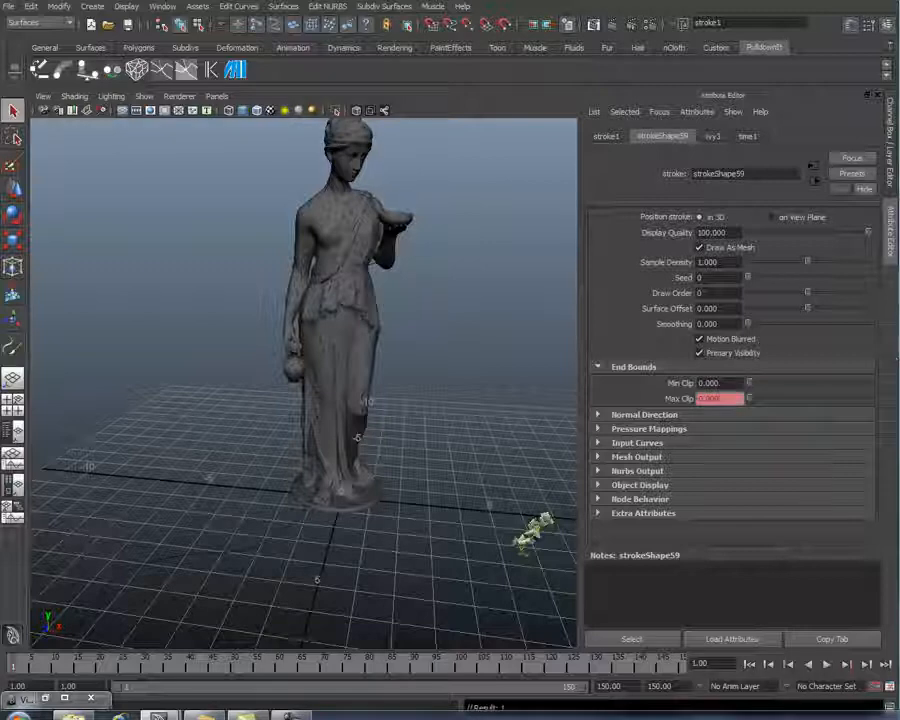
pyautogui.click(280, 677)
pyautogui.moveTo(771, 398); pyautogui.dragTo(882, 398)
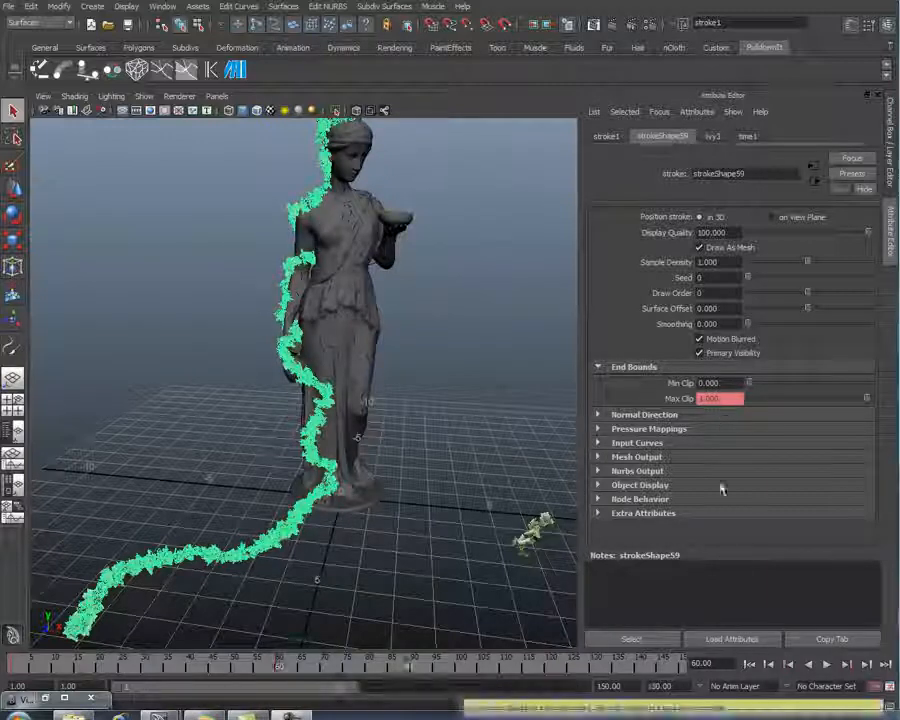
# Step: Stop the running playblast, playblast the vine growth from frame 1 over the existing Vines files, watch it and close the player
pyautogui.press('Escape')
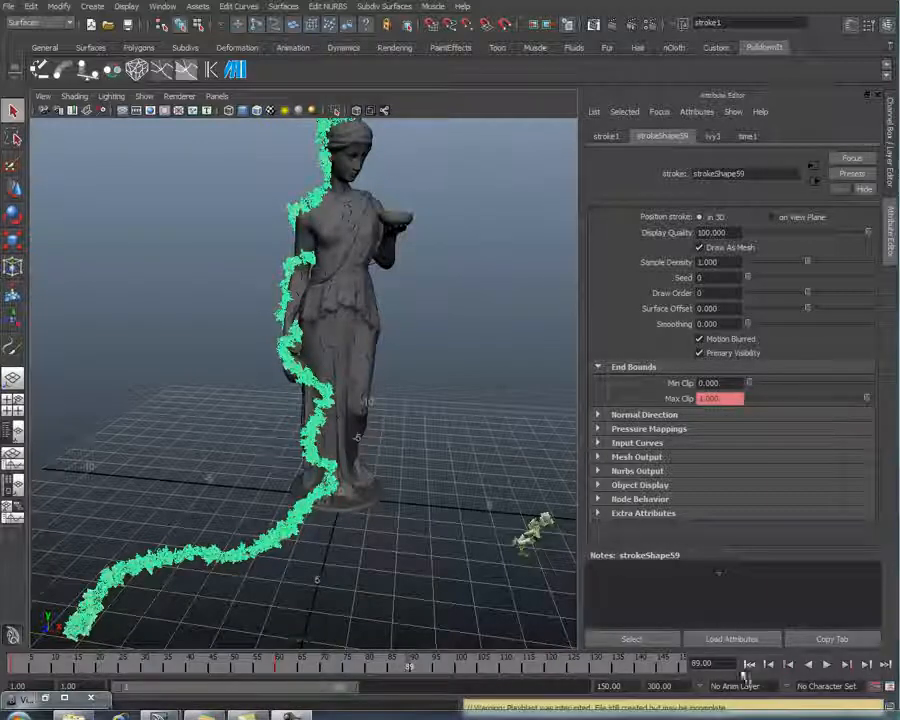
pyautogui.click(749, 665)
pyautogui.click(162, 6)
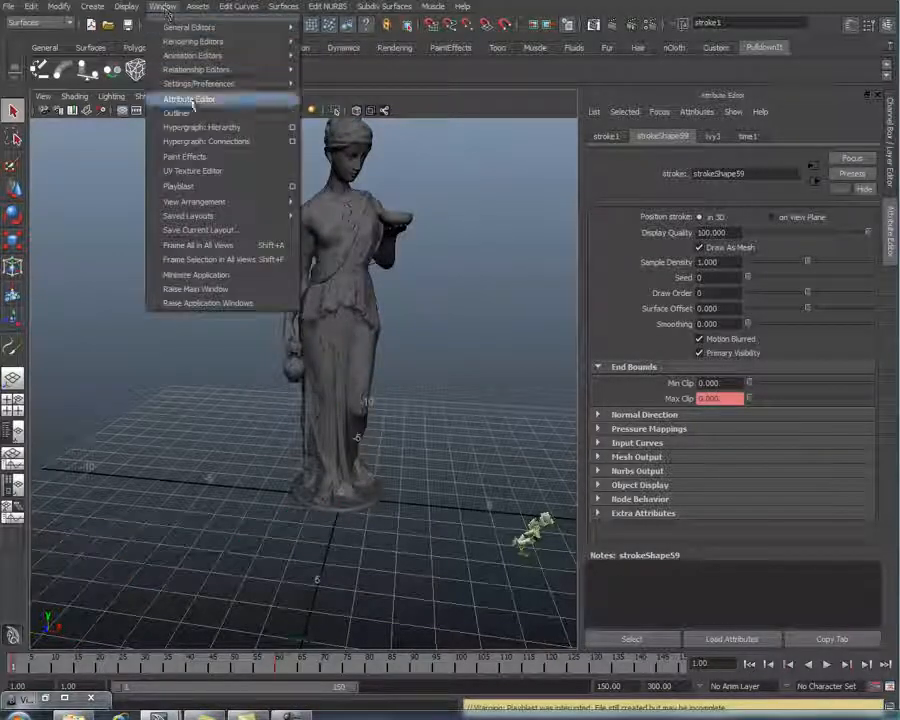
pyautogui.click(172, 181)
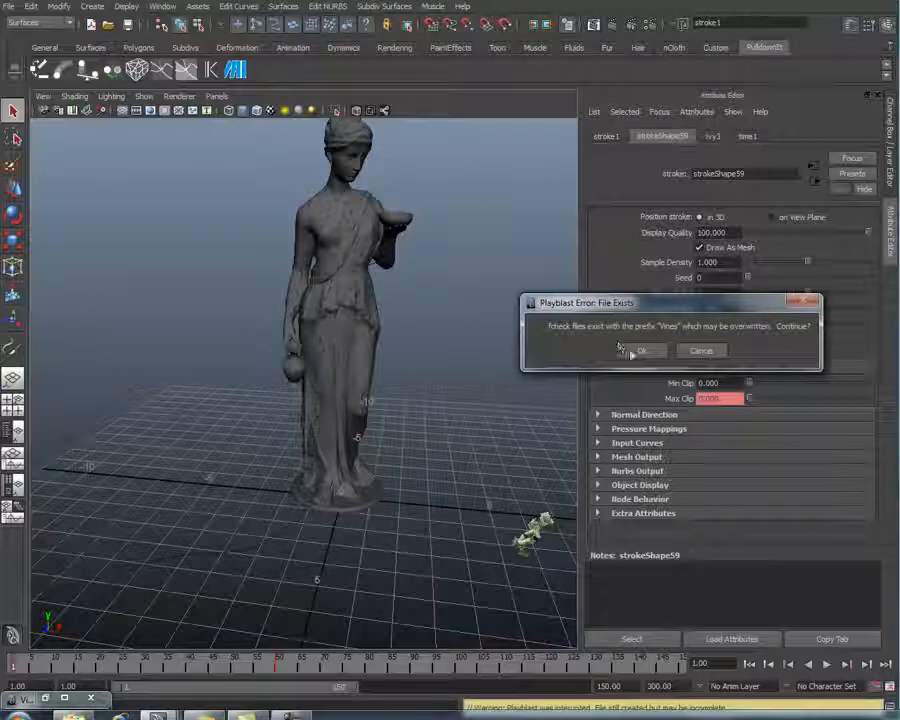
pyautogui.click(630, 350)
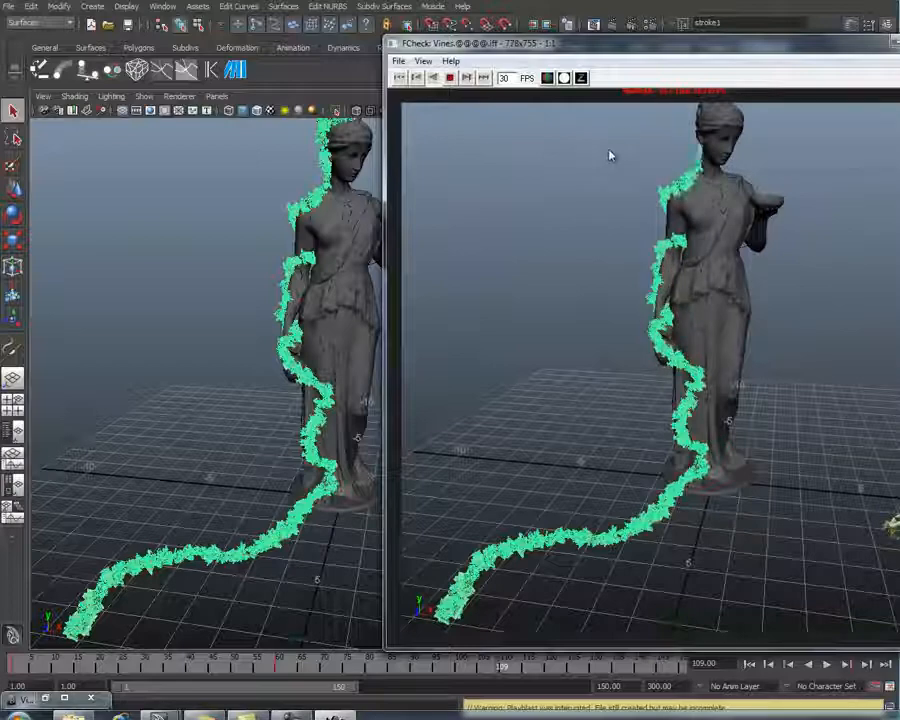
pyautogui.moveTo(640, 46); pyautogui.dragTo(375, 46)
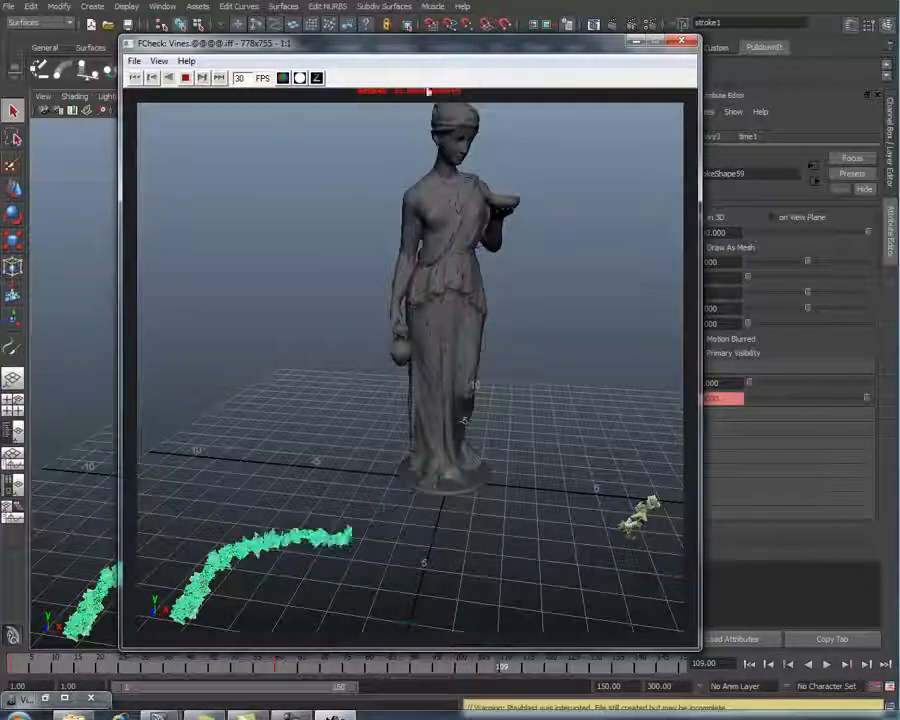
pyautogui.click(684, 42)
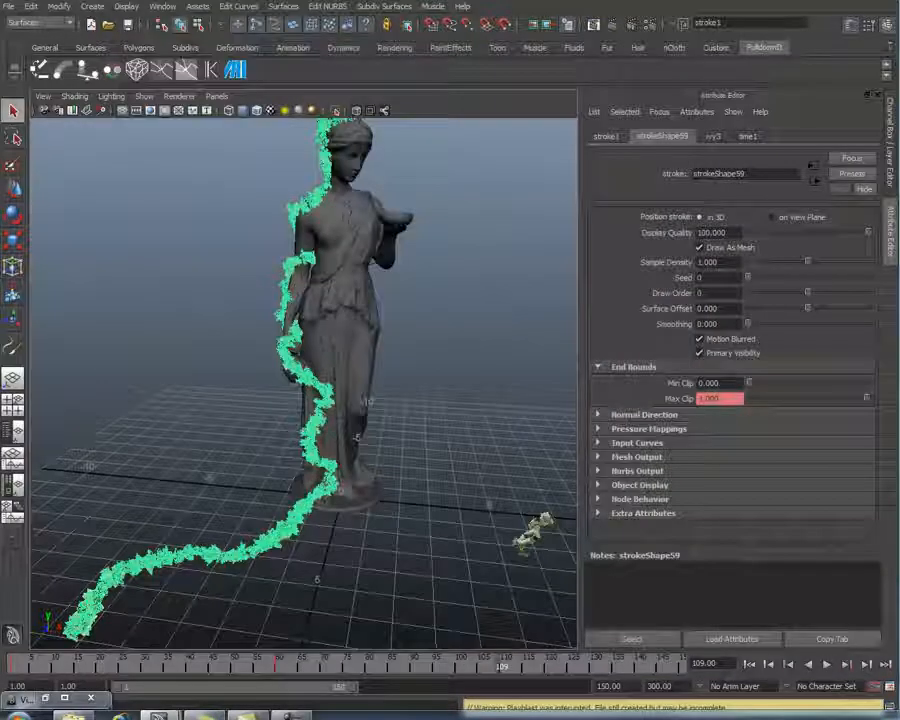
# Step: Move the second Max Clip key to frame 180 in the animation curve's key table
pyautogui.rightClick(720, 398)
pyautogui.click(773, 403)
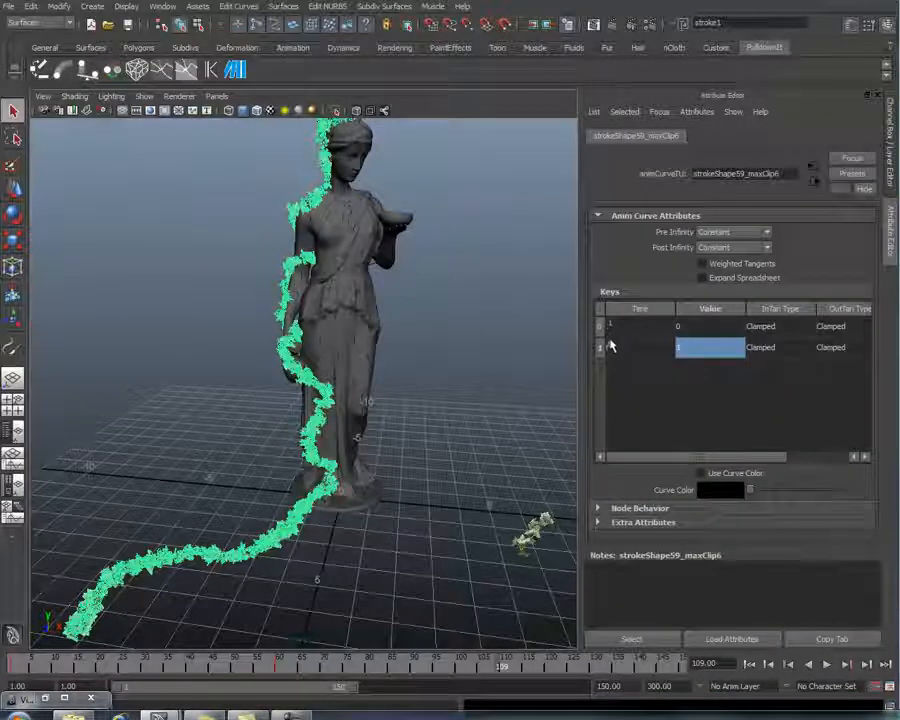
pyautogui.click(612, 345)
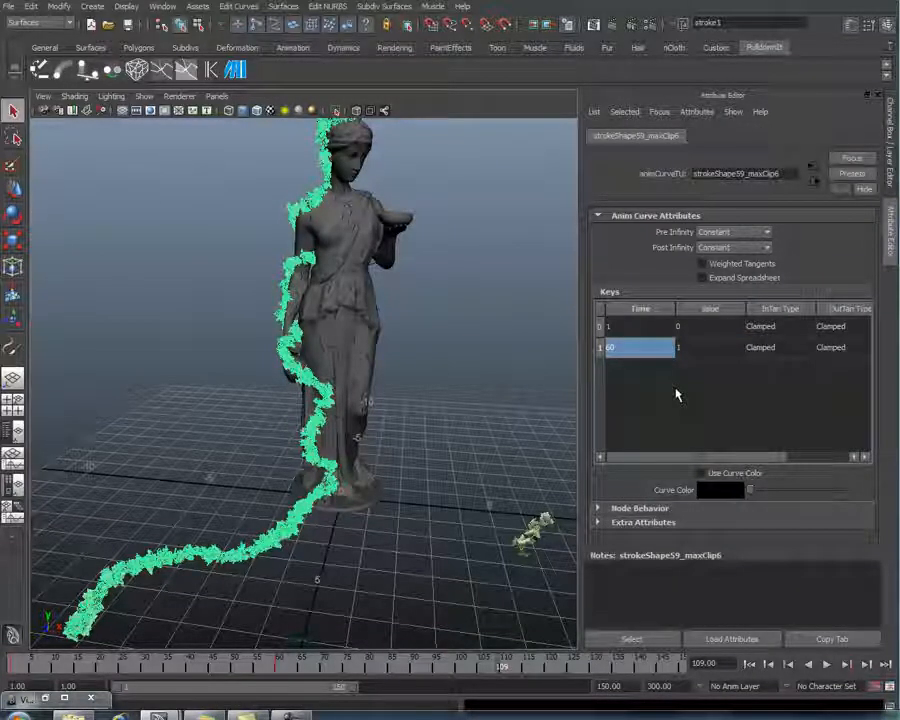
pyautogui.write('18')
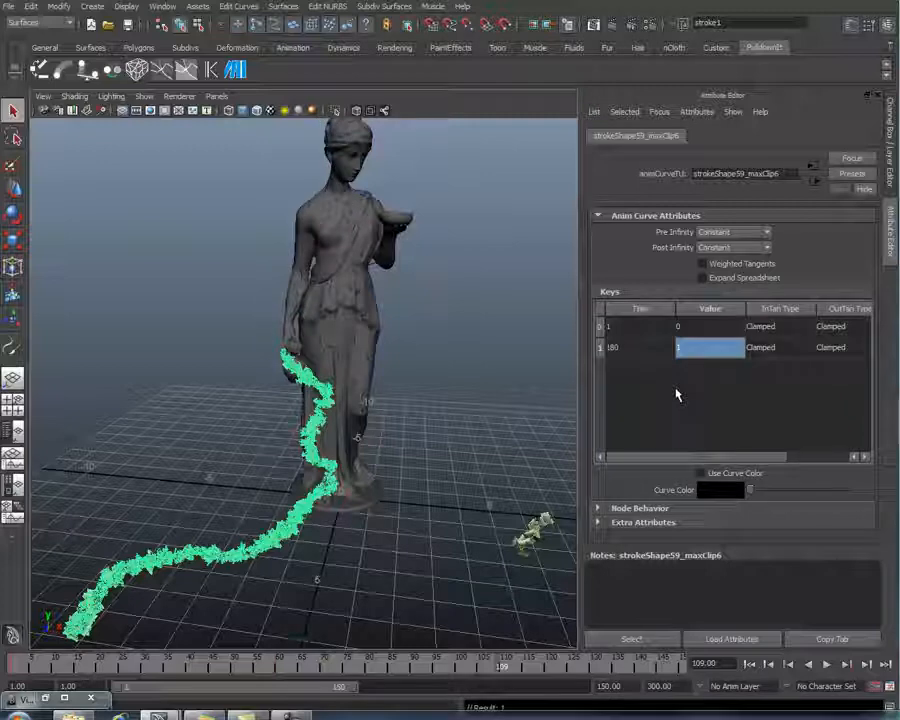
# Step: Set the end of the playback range to frame 180
pyautogui.moveTo(633, 686); pyautogui.dragTo(562, 678)
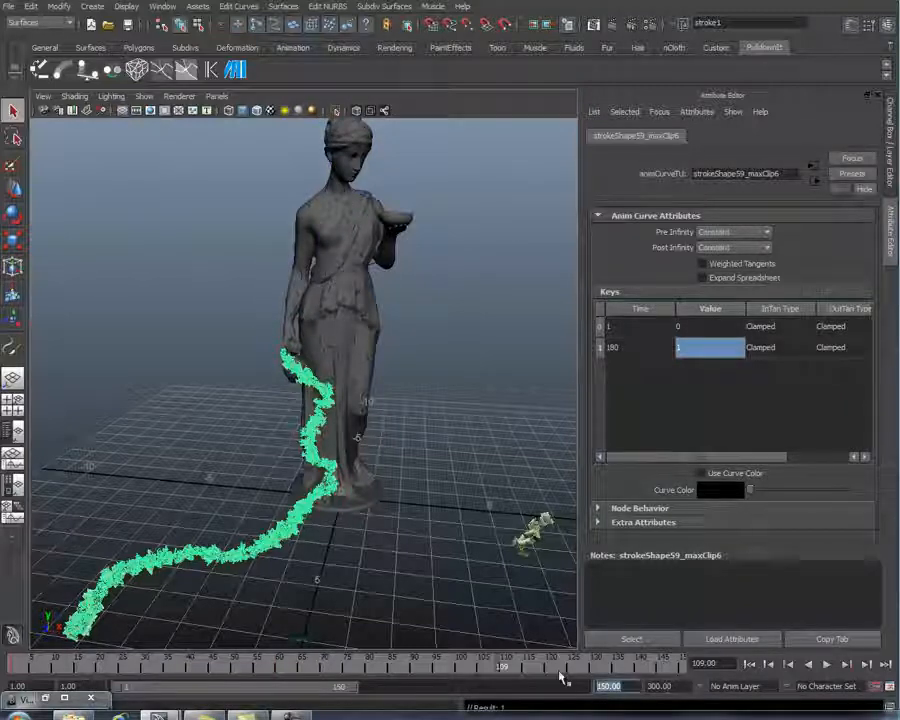
pyautogui.write('180')
pyautogui.press('Return')
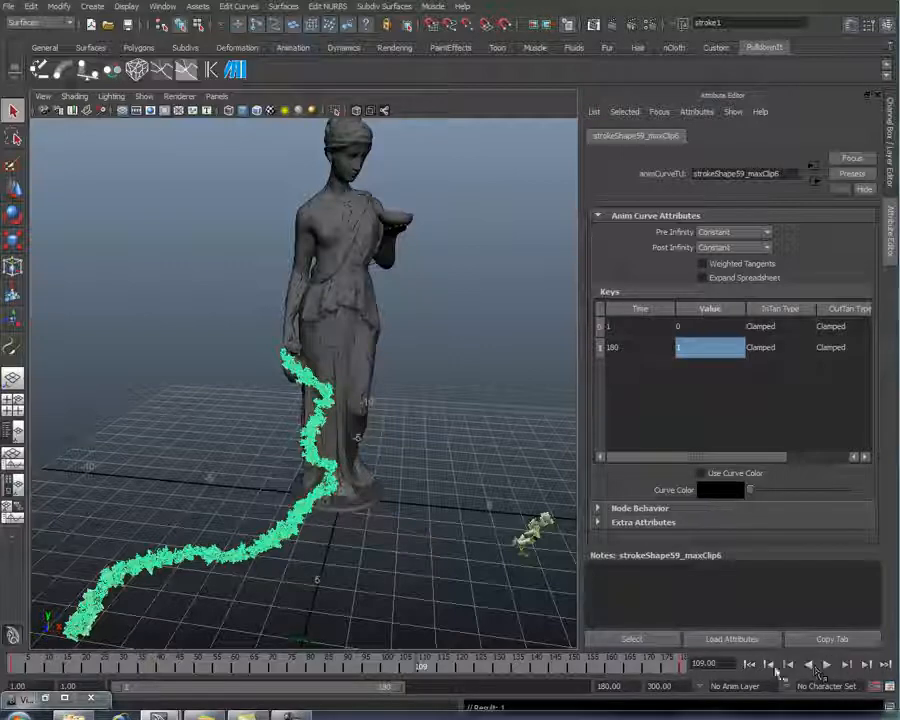
# Step: Playblast the slower vine growth, overwriting the existing Vines files, and watch it in the player
pyautogui.click(163, 6)
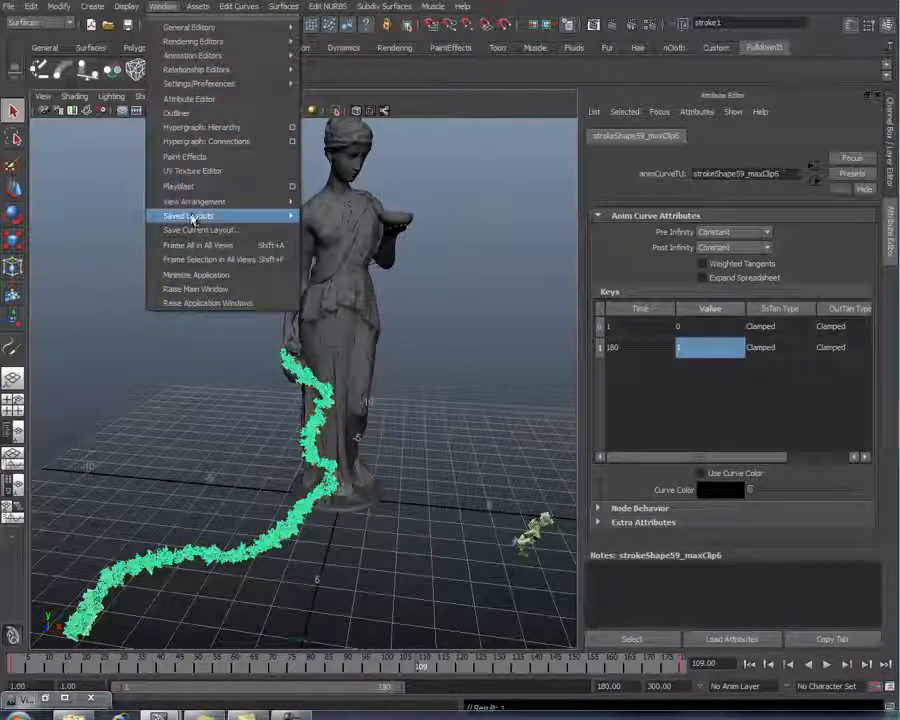
pyautogui.click(185, 193)
pyautogui.click(627, 346)
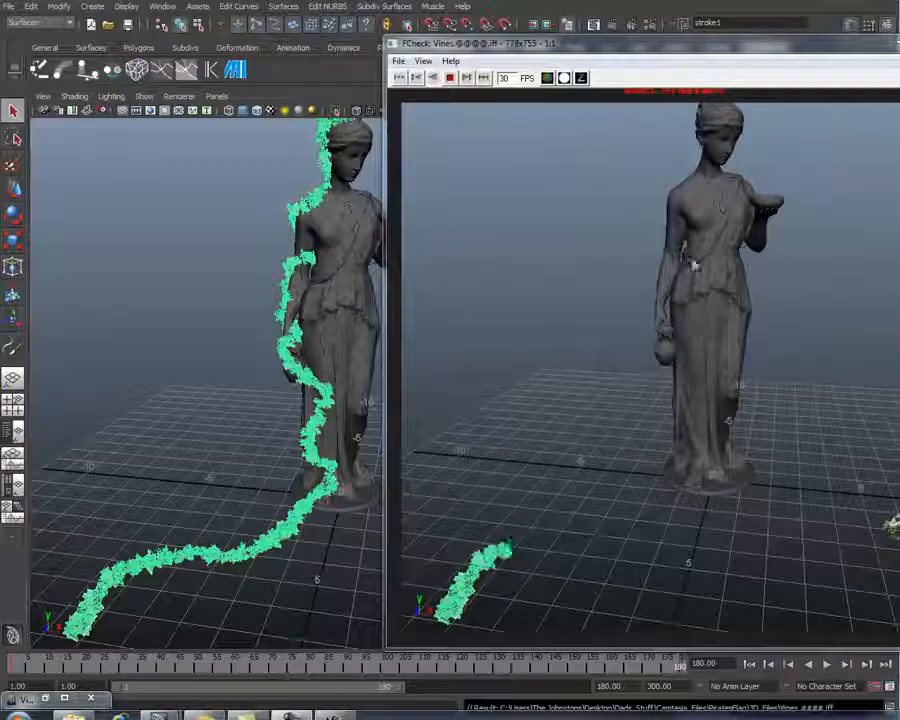
pyautogui.moveTo(623, 54); pyautogui.dragTo(450, 52)
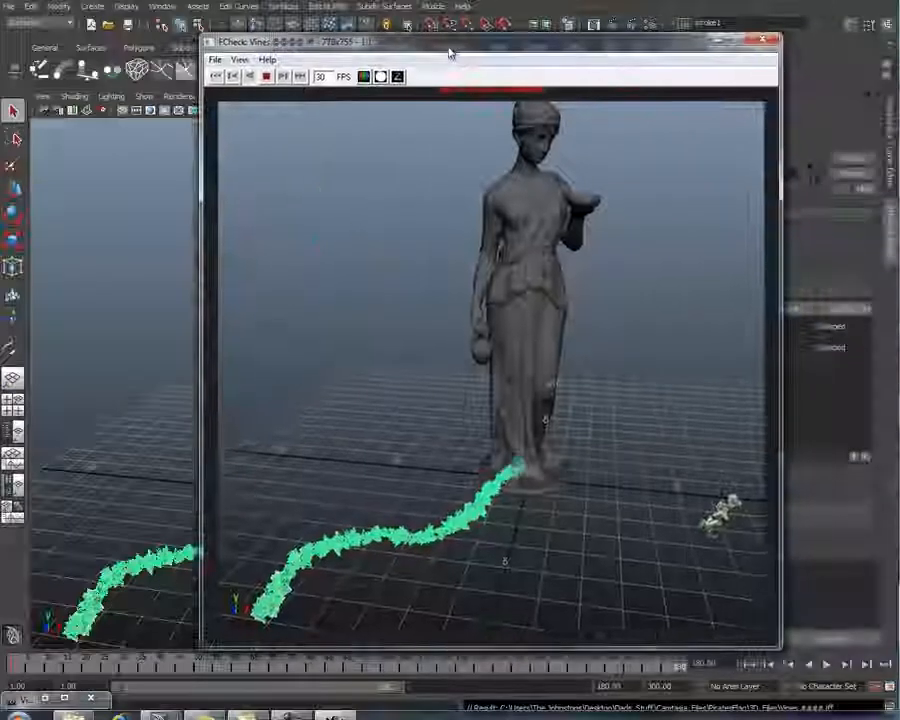